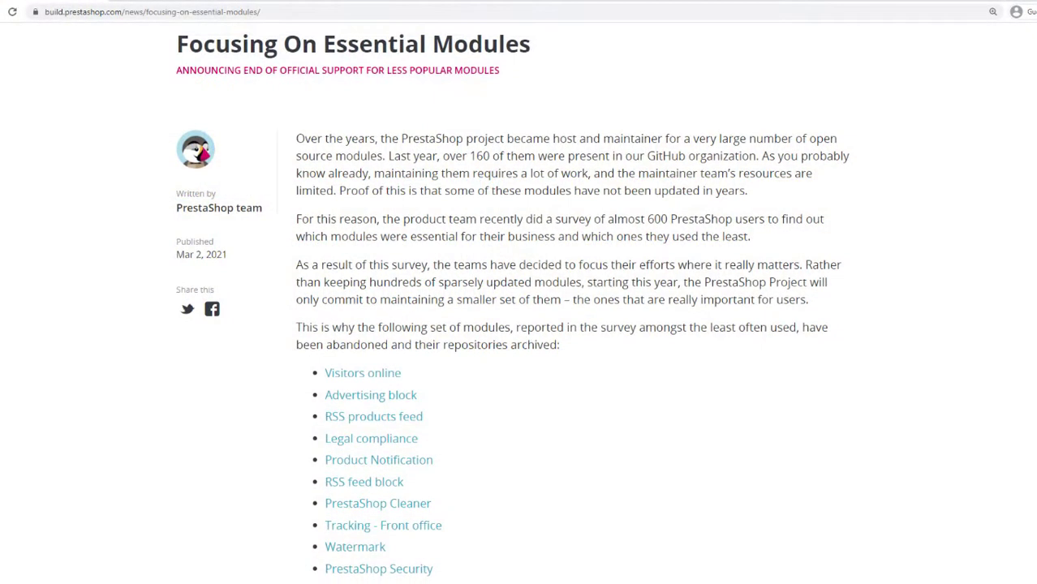
Read through the article's lists of abandoned and archived PrestaShop modules.
scroll(512, 305, "down", 1)
scroll(512, 304, "down", 1)
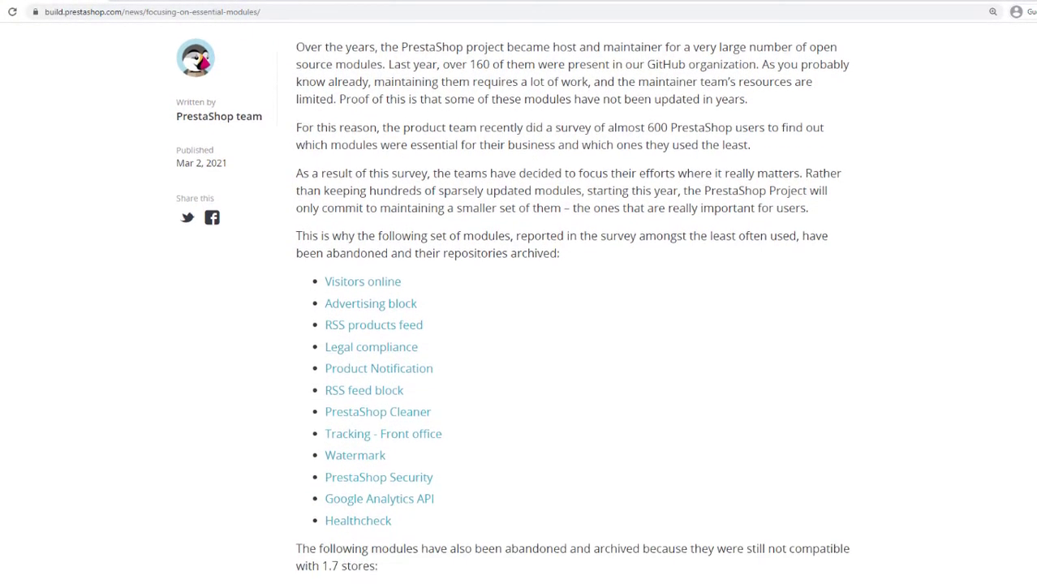
scroll(512, 304, "down", 2)
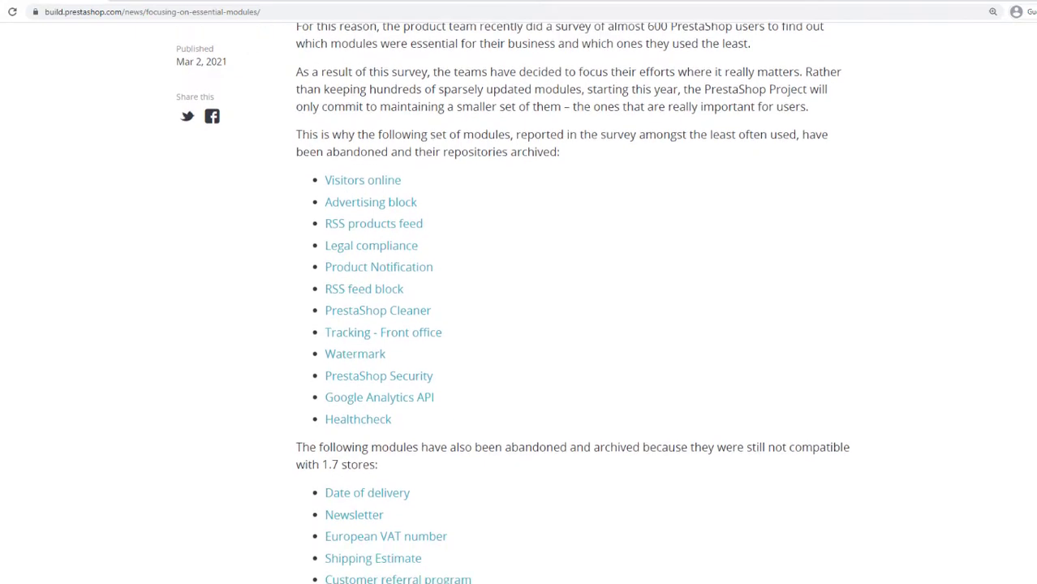
scroll(511, 304, "down", 2)
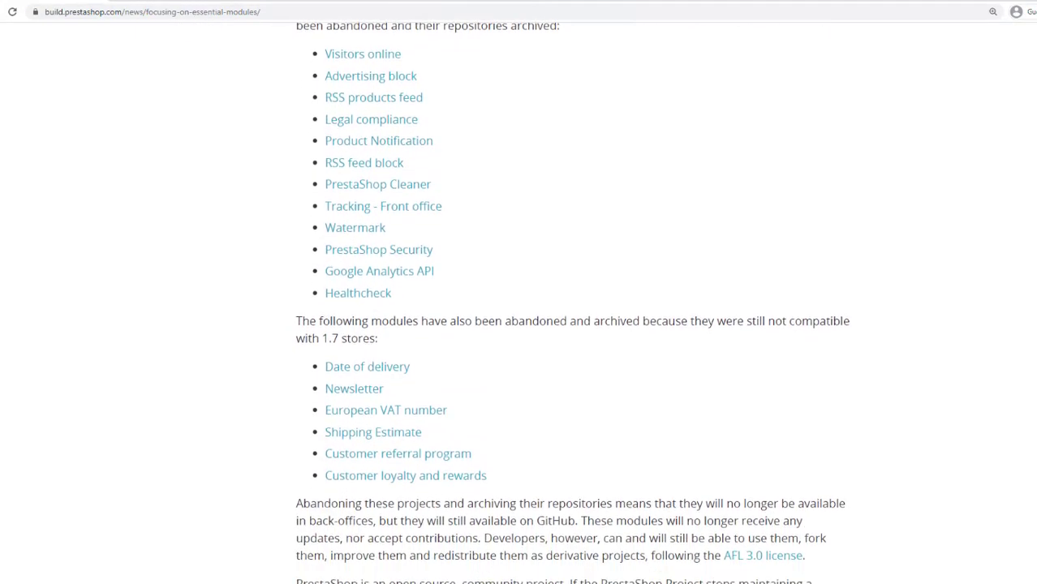
scroll(512, 304, "down", 2)
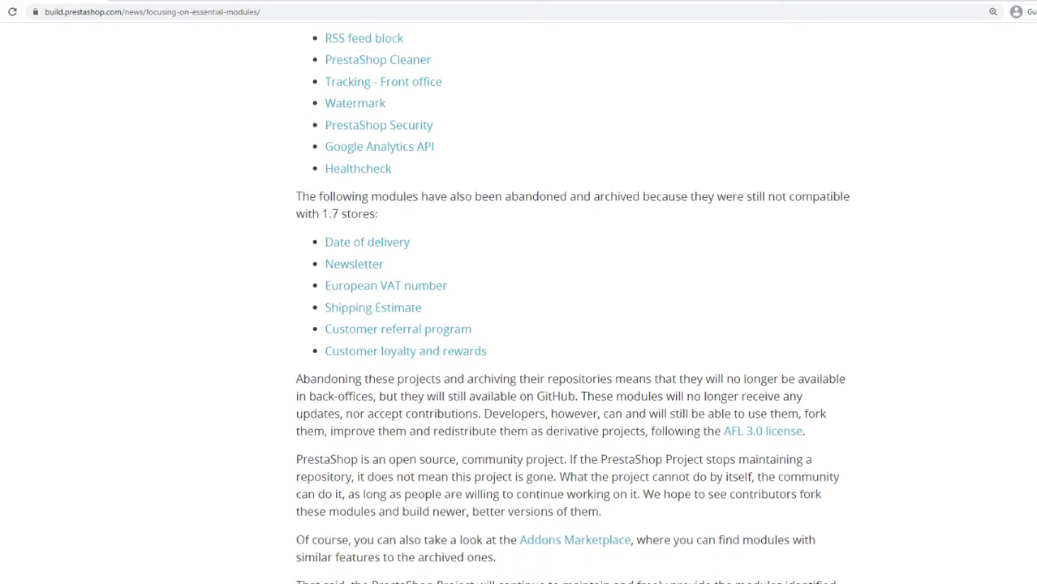
scroll(512, 304, "down", 2)
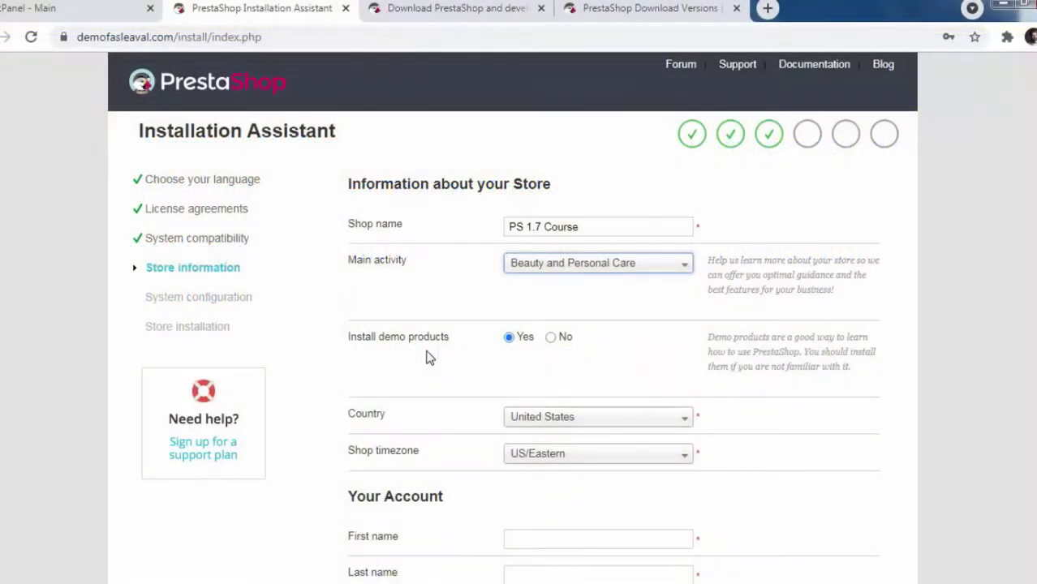
Set Install demo products to No in the PrestaShop Installation Assistant's store information.
left_click(551, 336)
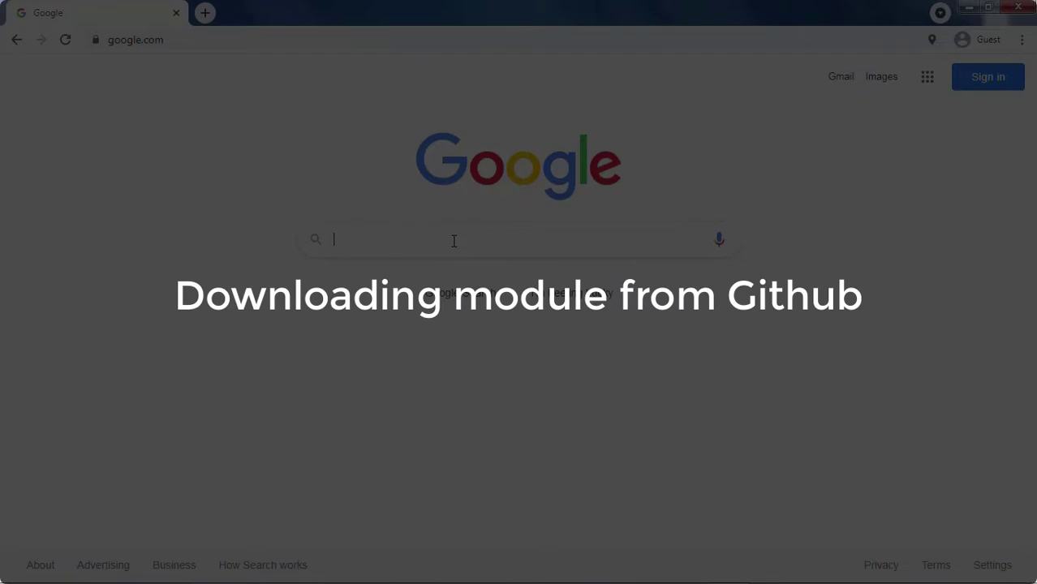
Search Google for "pscleaner prestashop module" and open the PrestaShop/pscleaner repository on GitHub.
type("ps")
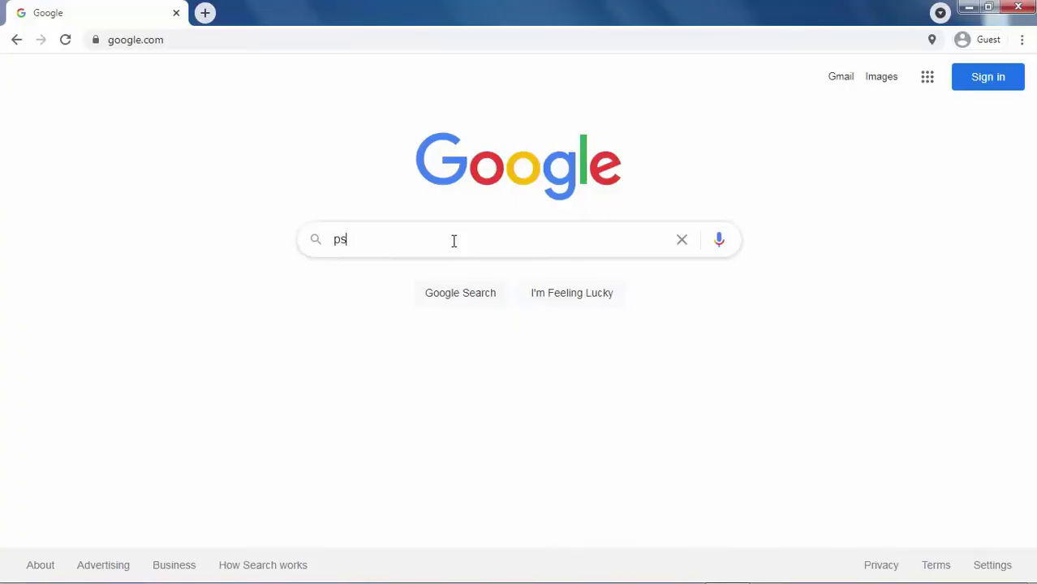
type("cleaner pr")
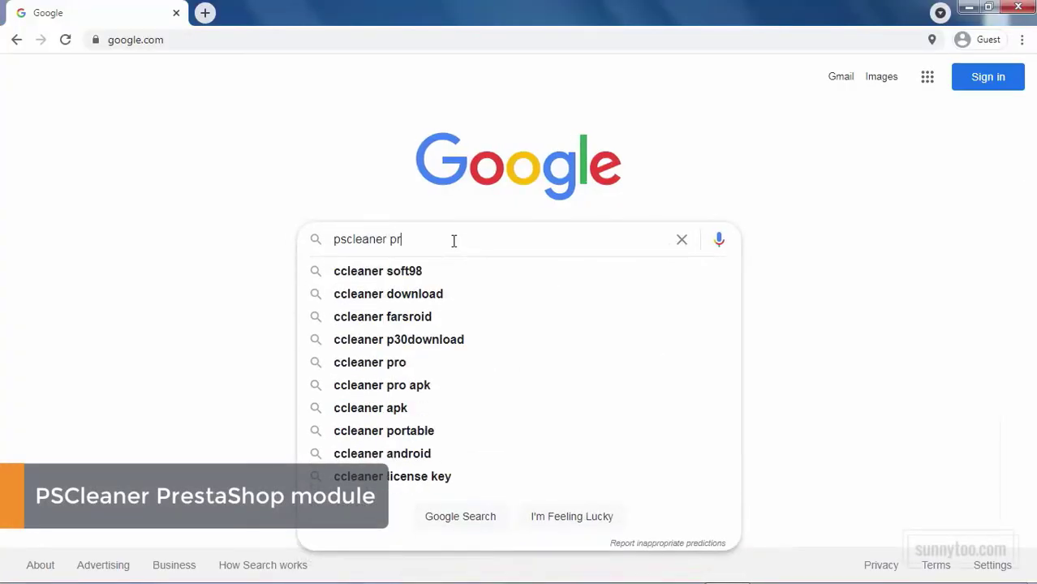
type("estashop mod")
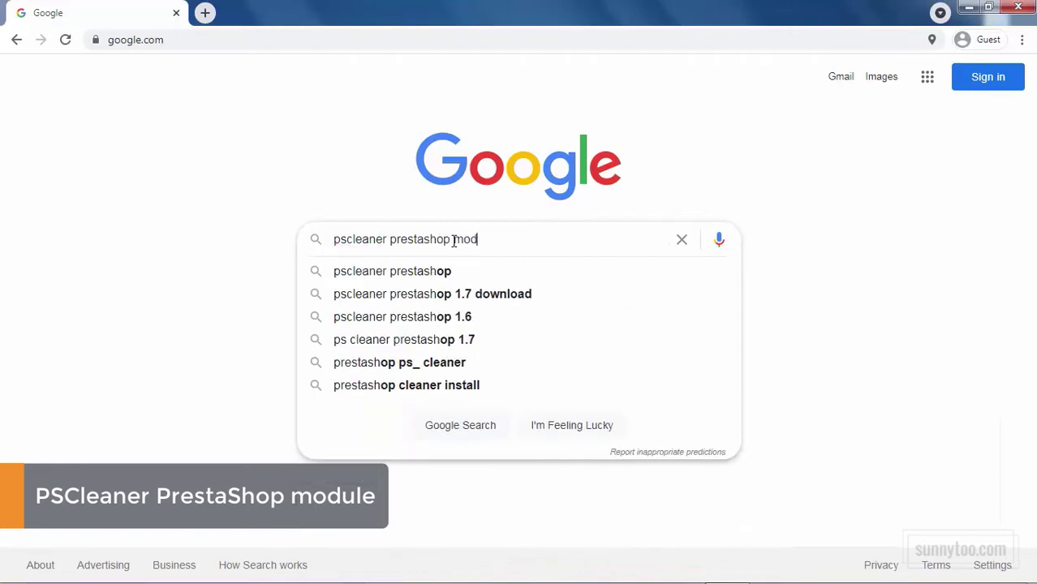
type("ule")
key("Return")
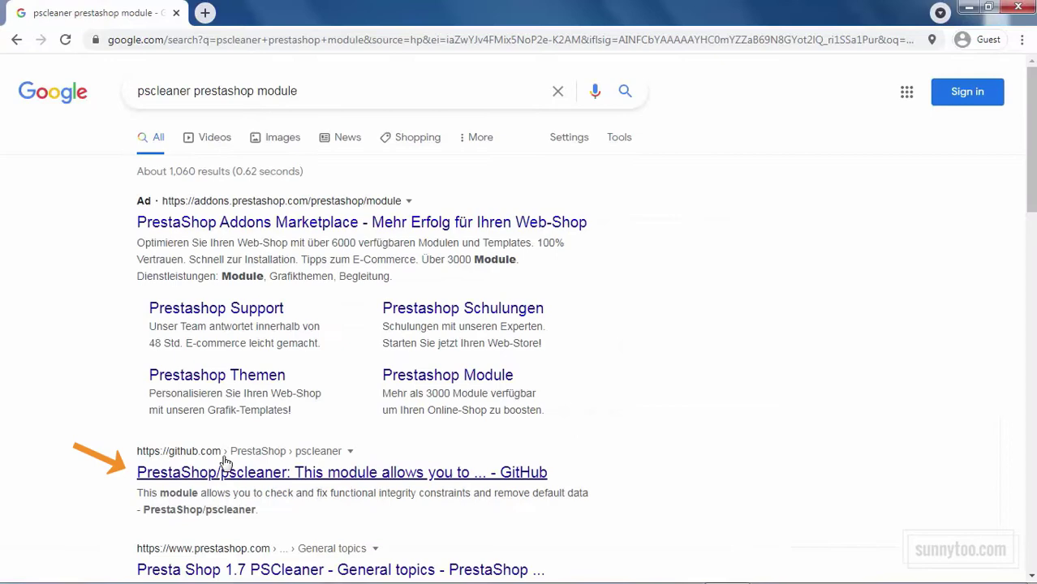
left_click(313, 477)
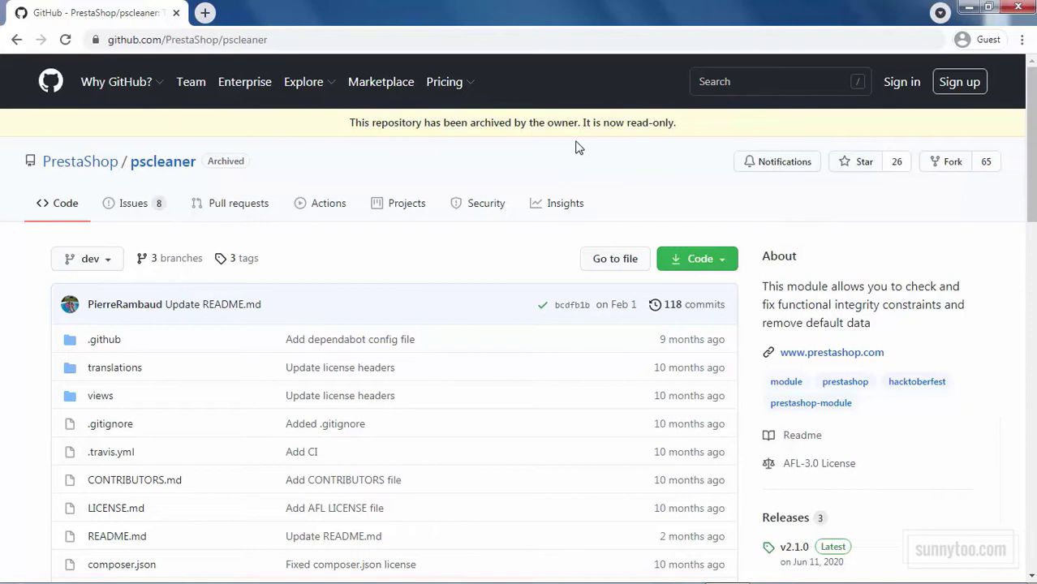
Download the pscleaner repository as a ZIP and extract the archive onto the desktop.
left_click(704, 260)
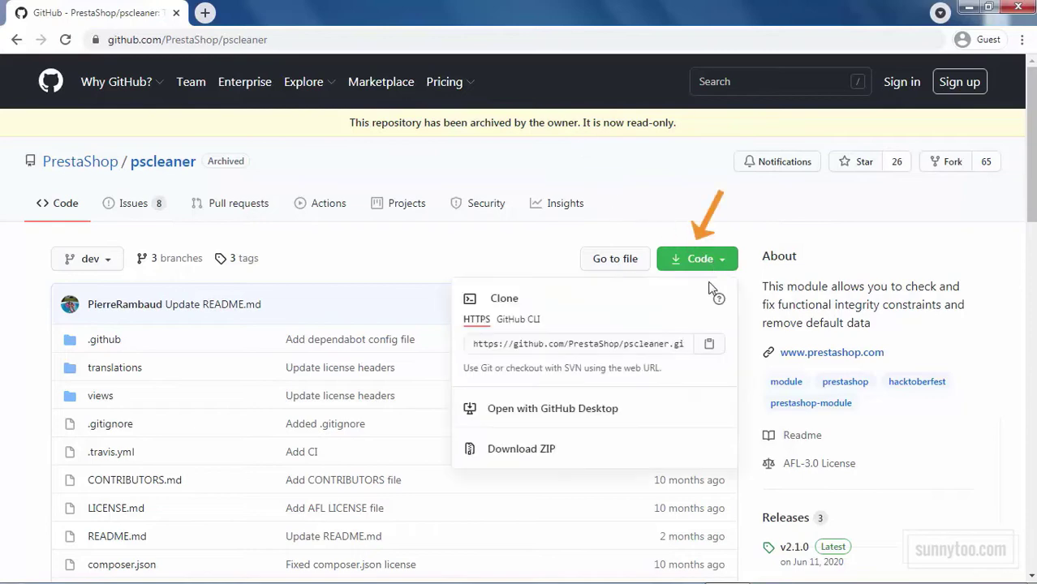
left_click(520, 451)
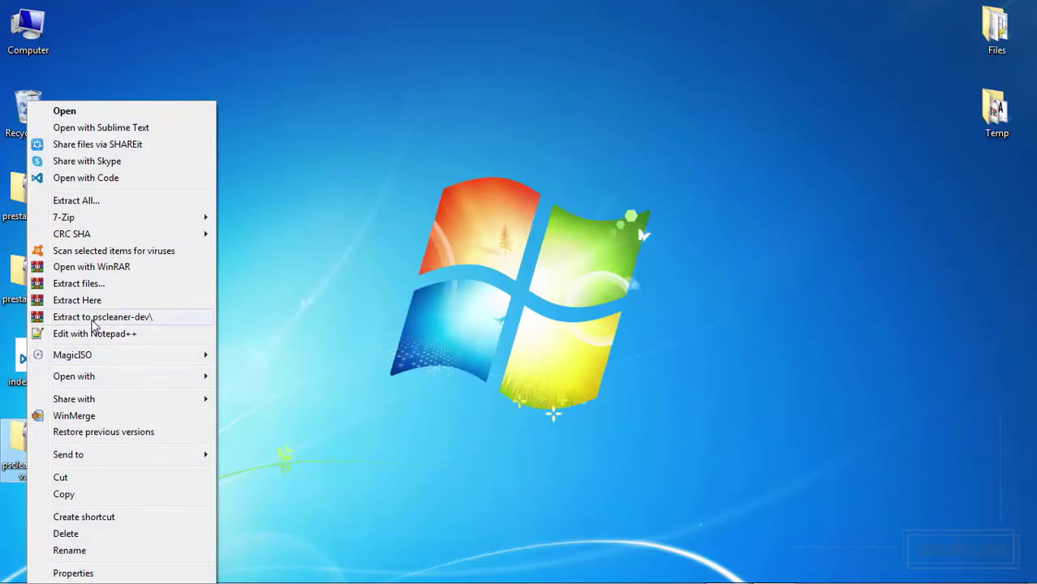
left_click(104, 301)
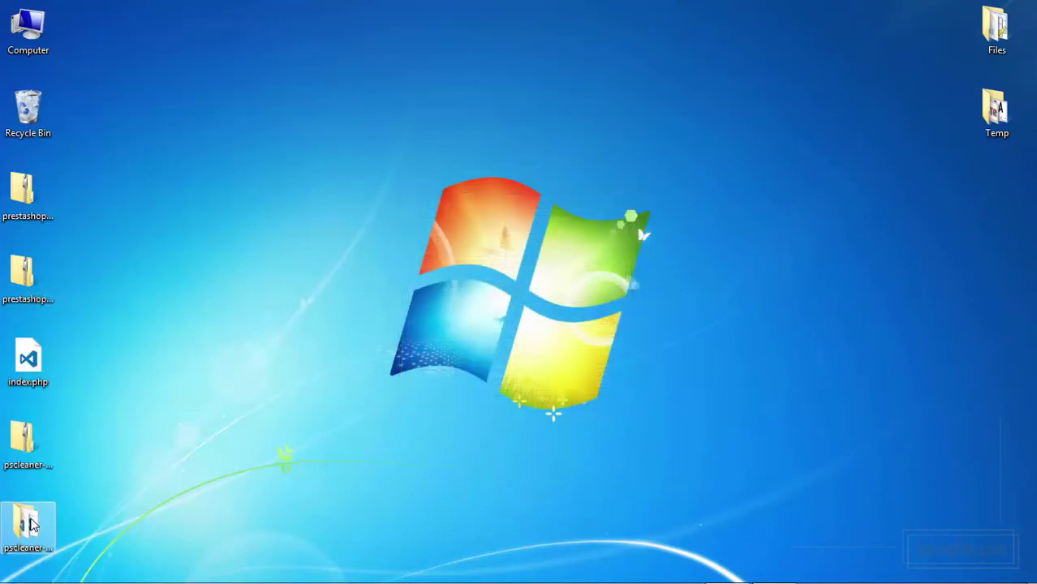
Open the extracted pscleaner-dev folder, copy the base name of pscleaner.php, and close the folder.
double_click(30, 526)
left_click(418, 372)
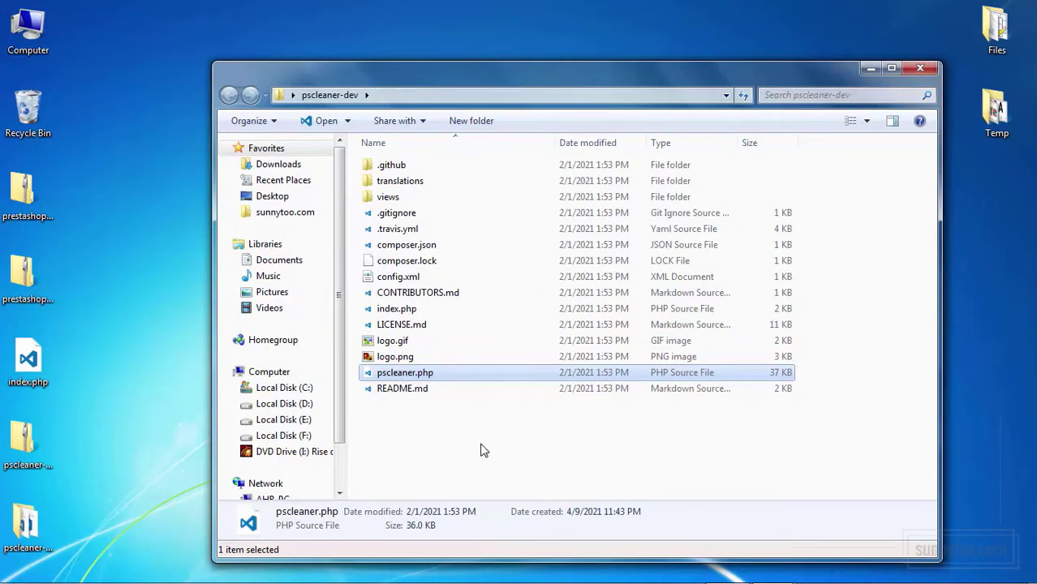
left_click(403, 373)
key("ctrl+c")
right_click(403, 372)
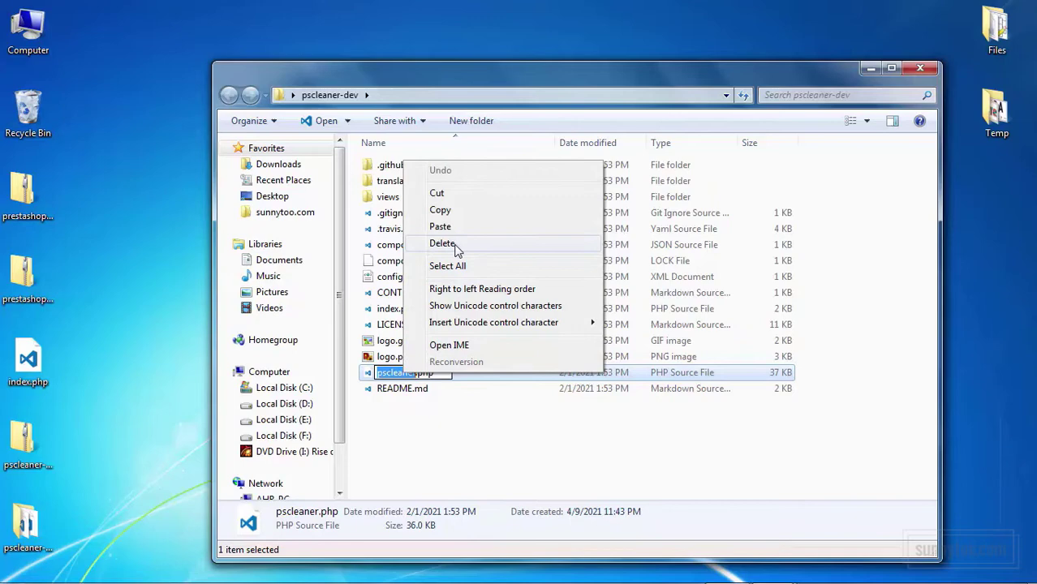
left_click(445, 434)
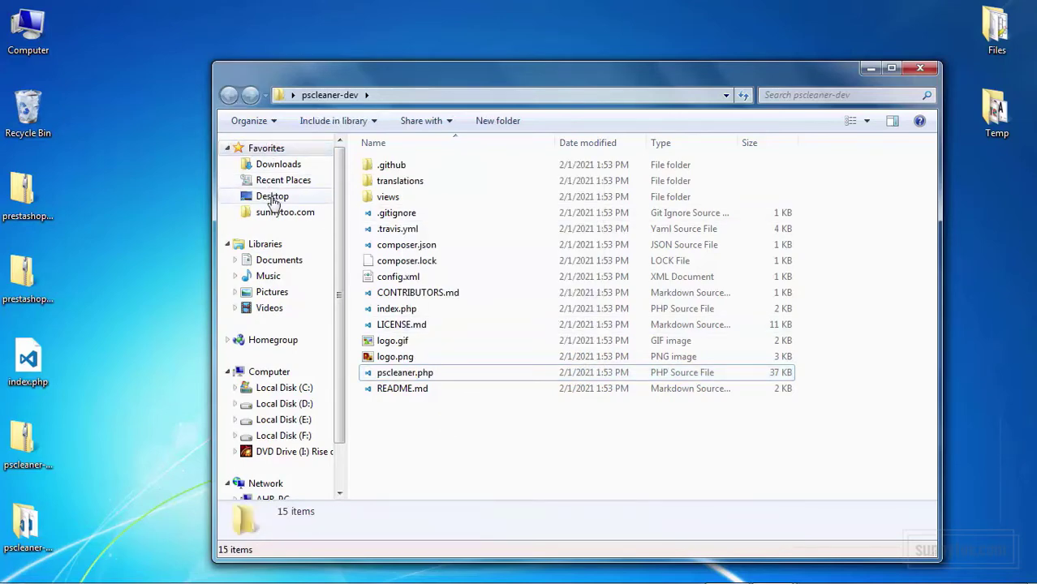
left_click(910, 71)
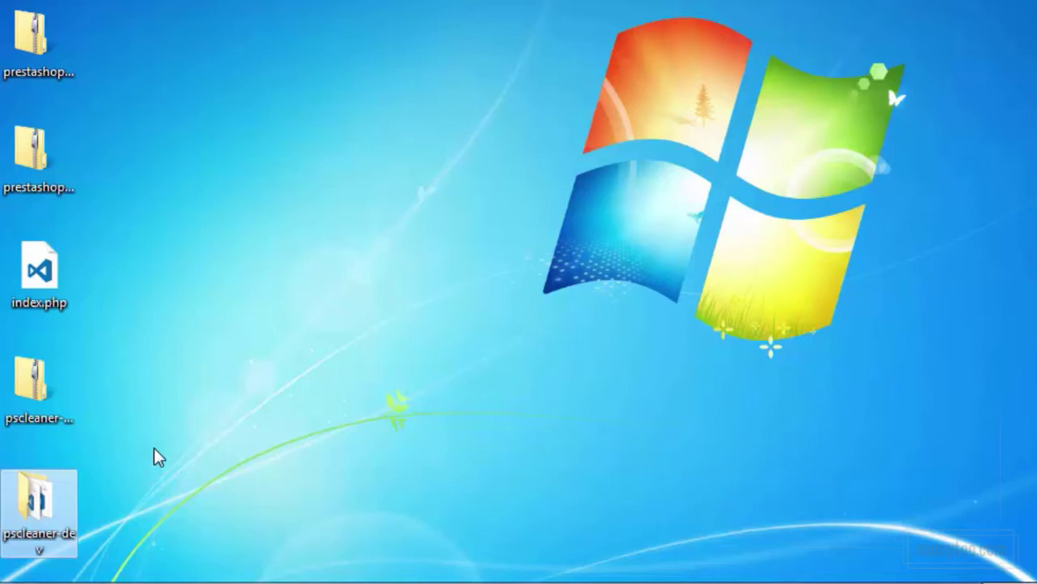
Rename the extracted pscleaner-dev folder on the desktop to pscleaner.
right_click(50, 507)
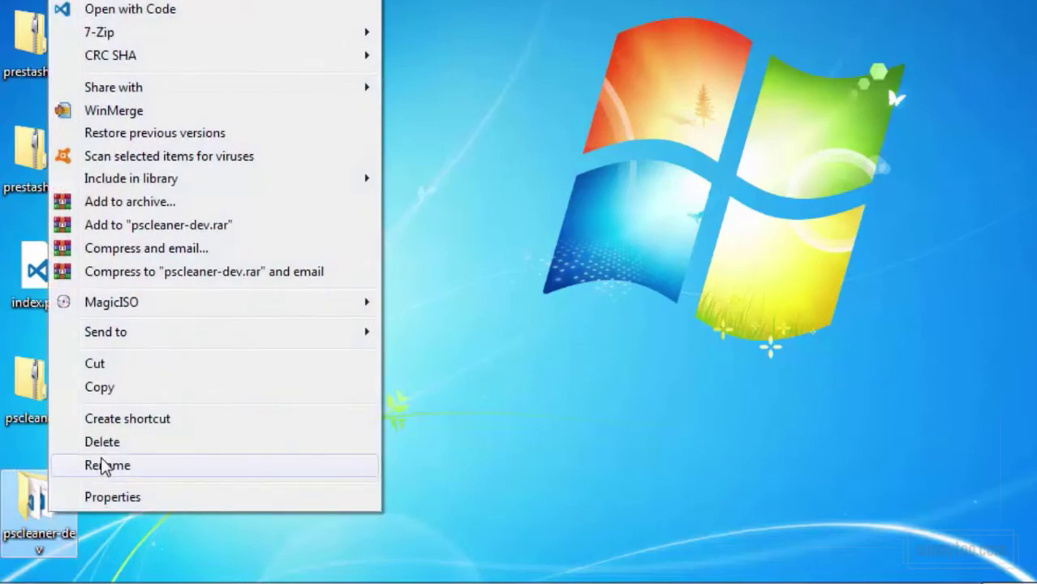
left_click(105, 467)
right_click(42, 527)
left_click(120, 333)
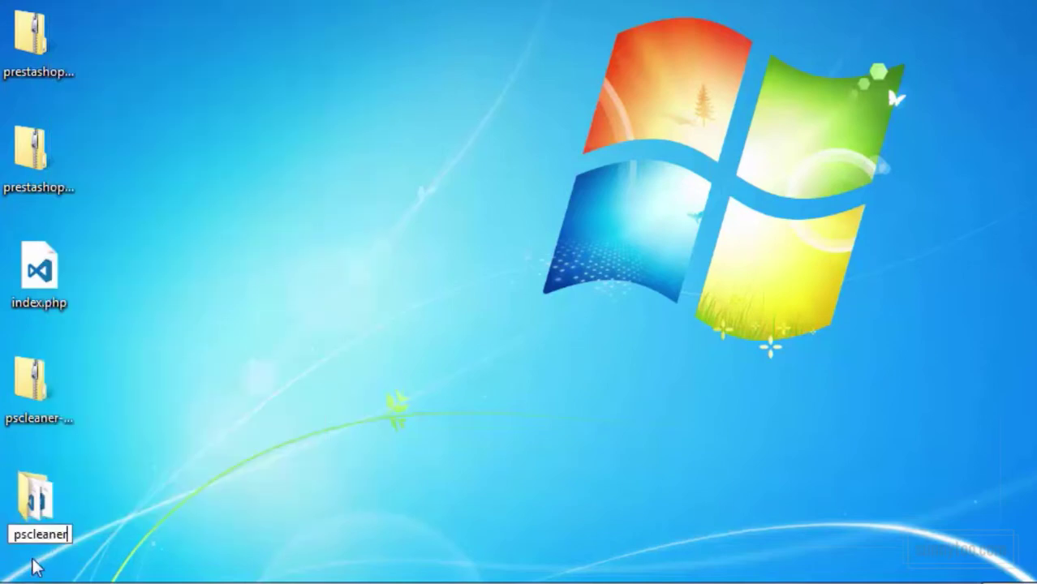
key("Return")
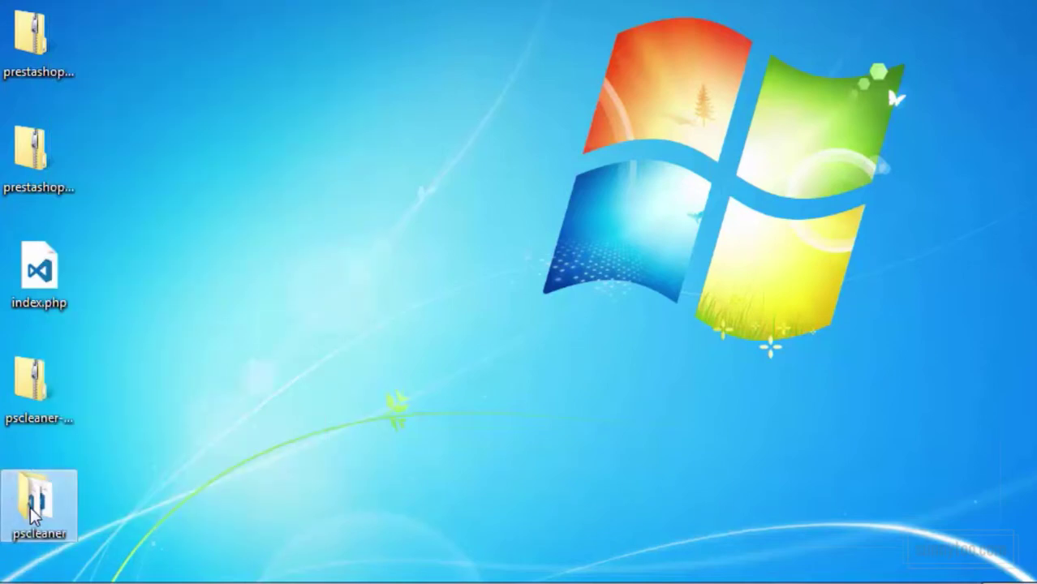
Compress the renamed pscleaner folder into a ZIP archive on the desktop.
right_click(31, 509)
mouse_move(158, 327)
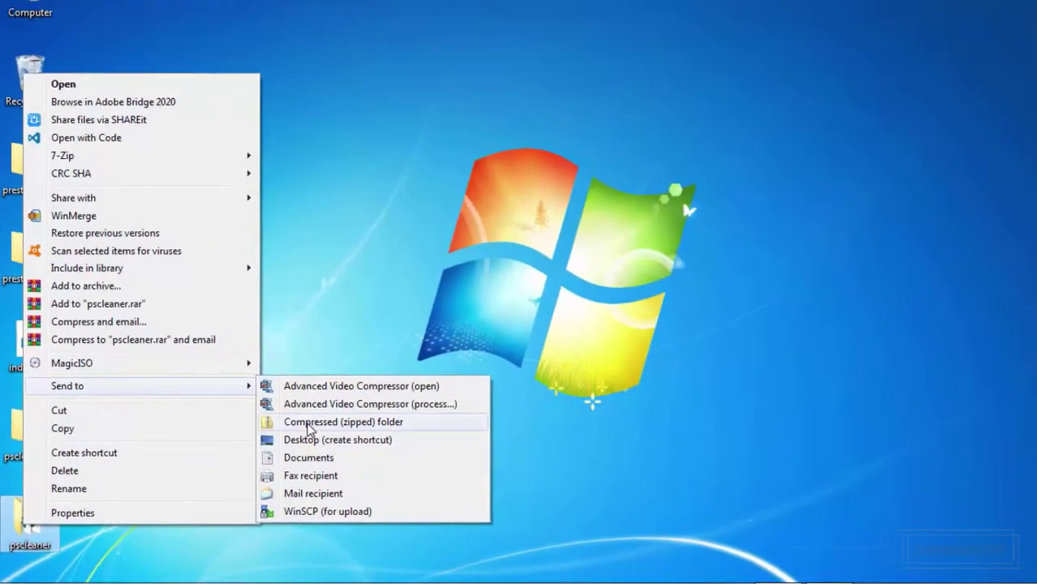
left_click(373, 373)
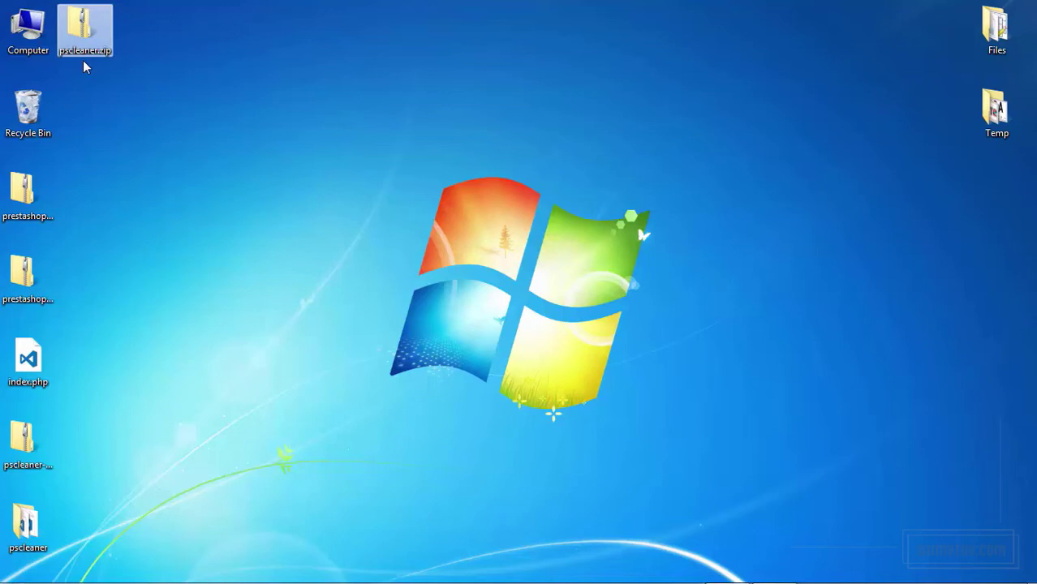
Check the folder structure and module files inside pscleaner.zip, then close the archive.
double_click(83, 36)
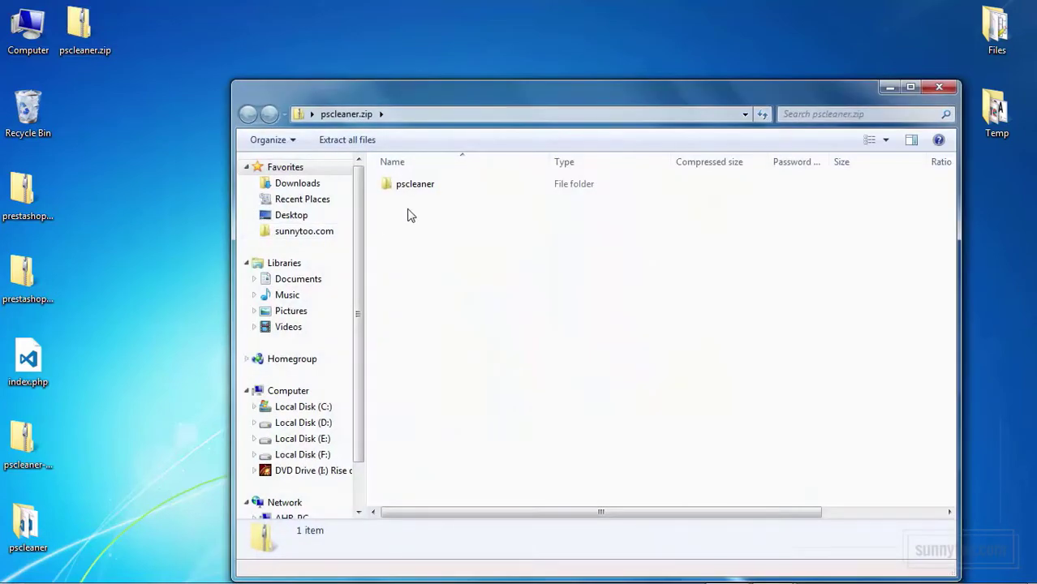
double_click(422, 191)
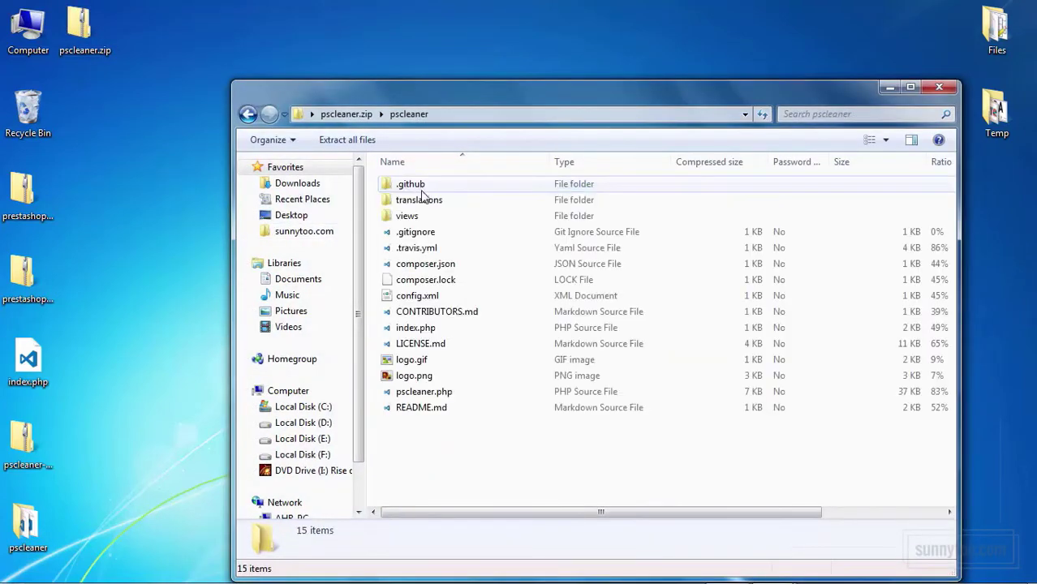
left_click(941, 89)
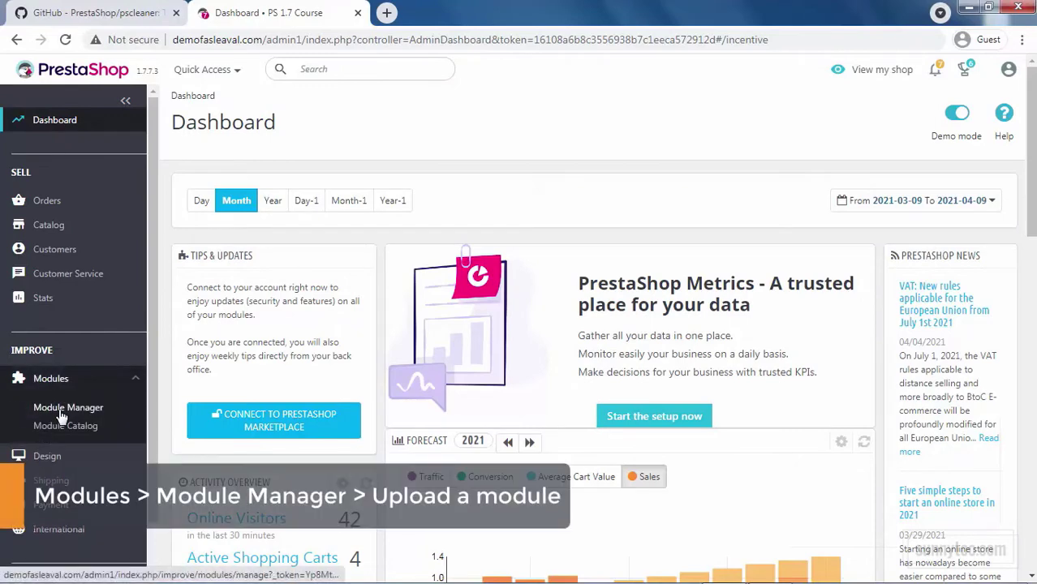
Upload pscleaner.zip in the PrestaShop back office's Module Manager and open the installed module's configuration.
left_click(61, 410)
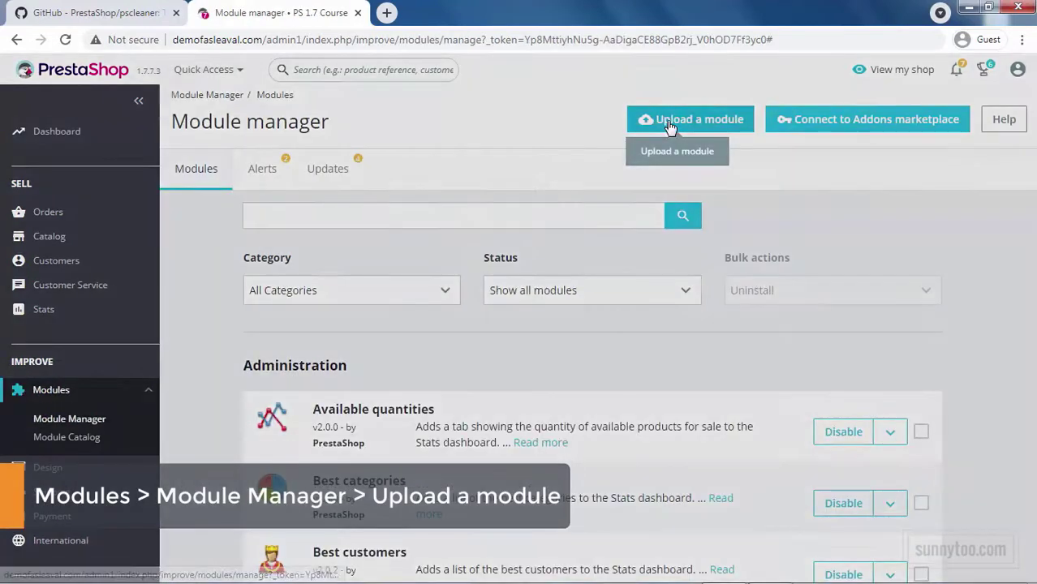
left_click(674, 120)
left_click(598, 231)
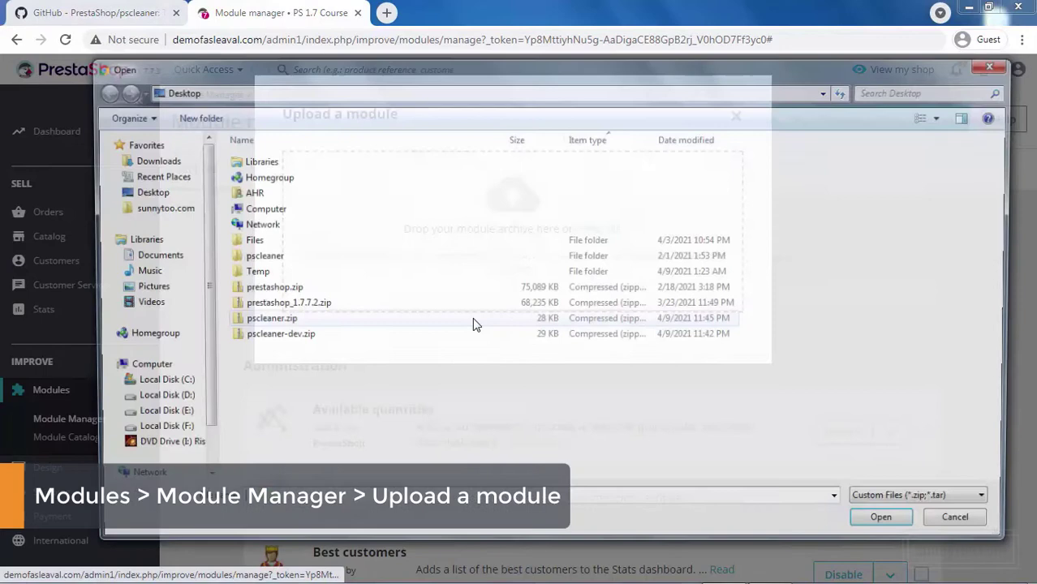
left_click(243, 323)
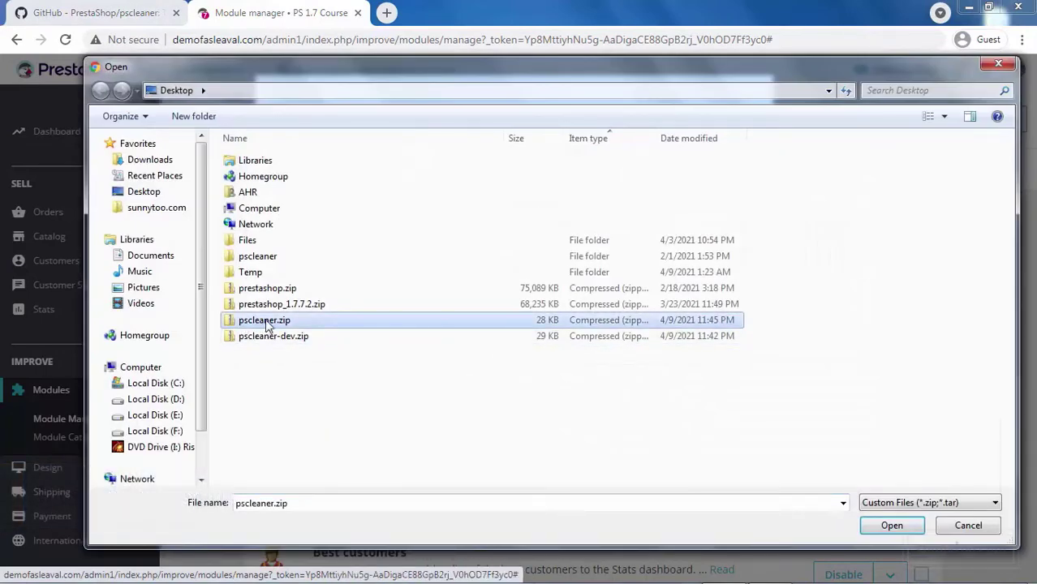
left_click(890, 524)
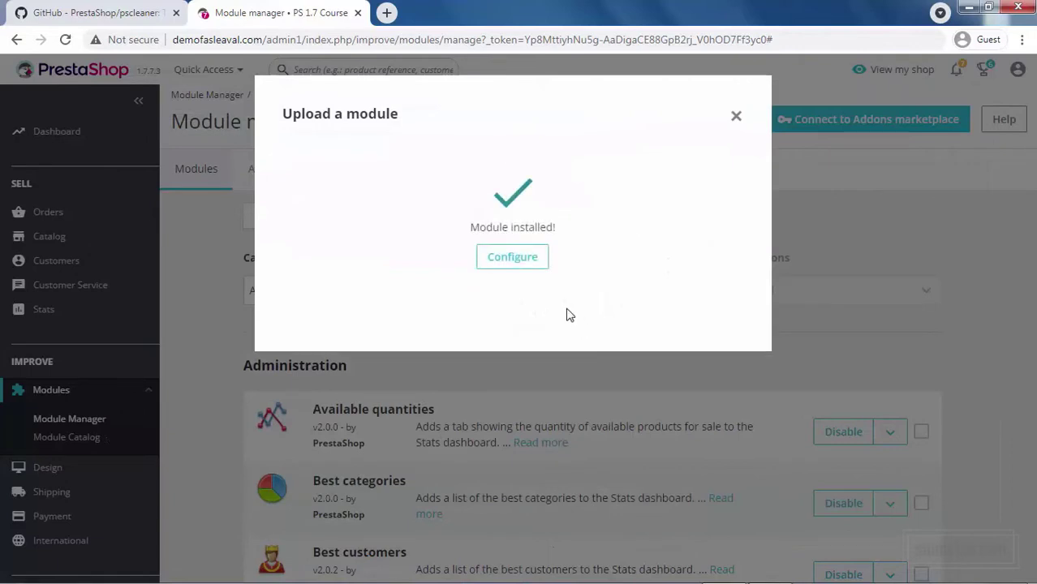
left_click(518, 258)
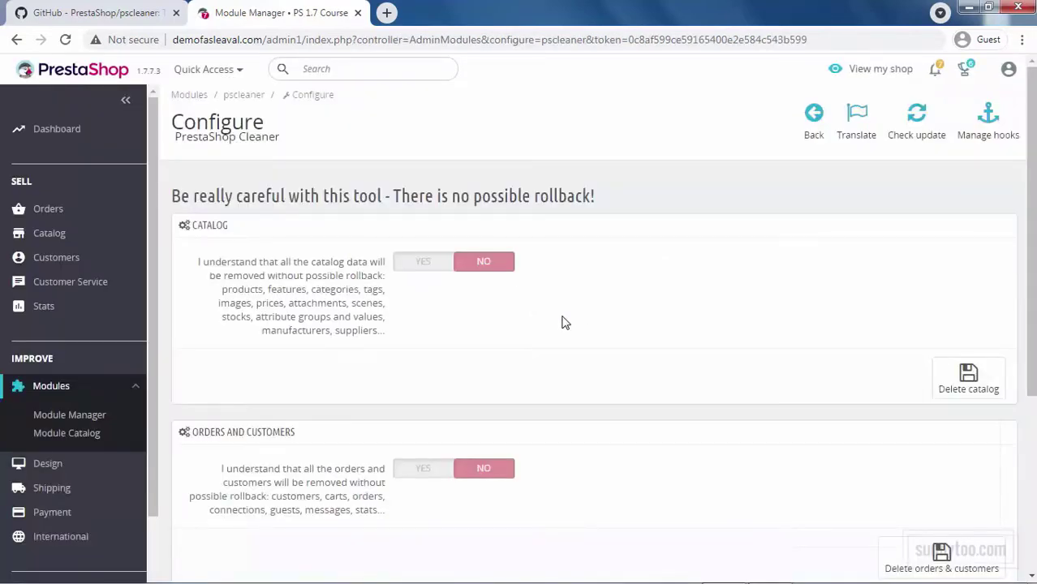
Set the catalog removal acknowledgement to Yes in PrestaShop Cleaner and delete all catalog data.
scroll(569, 345, "down", 4)
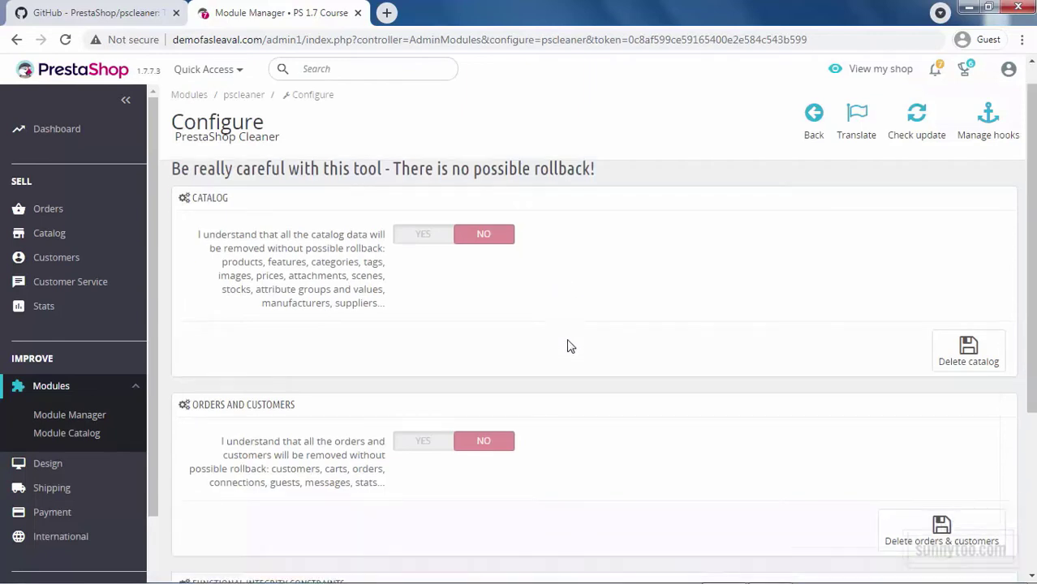
scroll(569, 346, "up", 4)
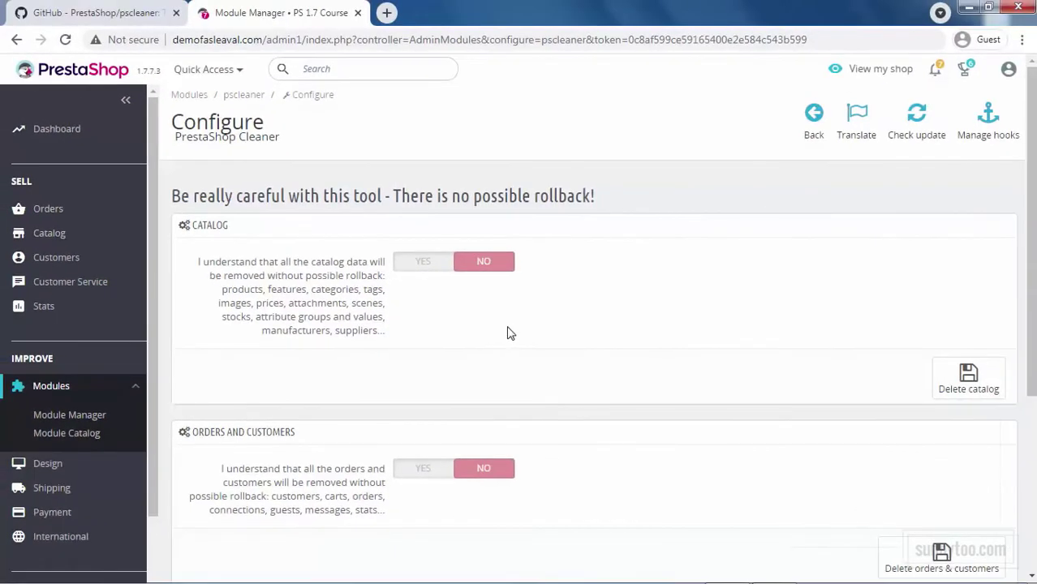
left_click(429, 264)
left_click(988, 390)
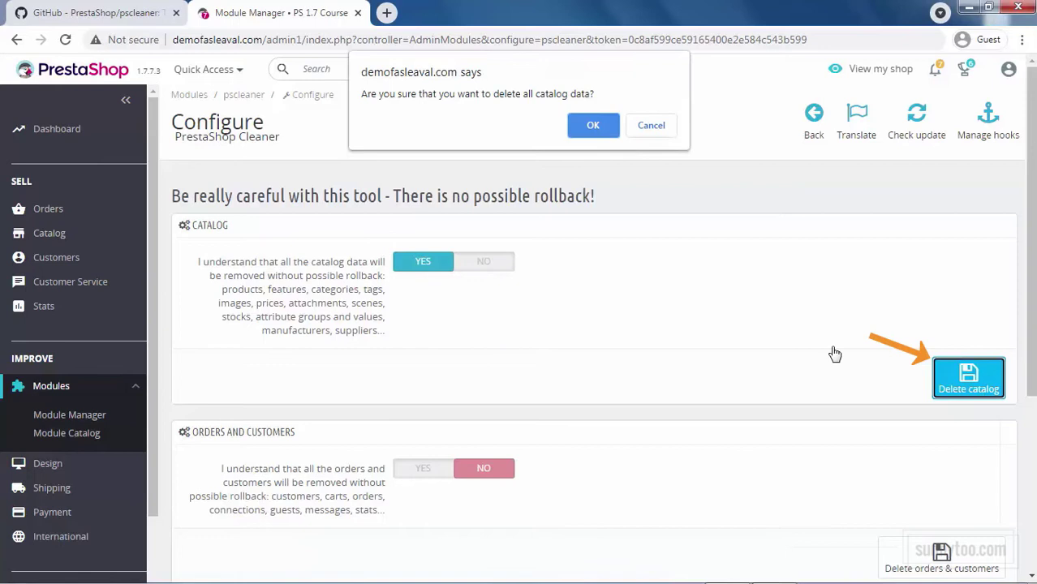
left_click(590, 130)
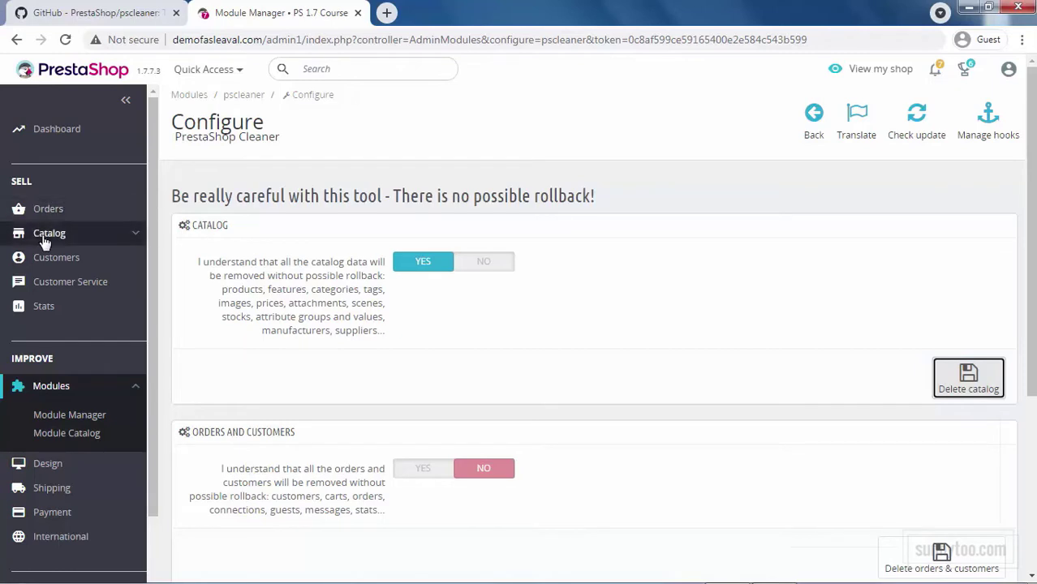
Open the catalog's Products, Categories, Attributes & Features, and Brands & Suppliers pages in separate browser tabs.
mouse_move(16, 235)
middle_click(56, 266)
middle_click(55, 279)
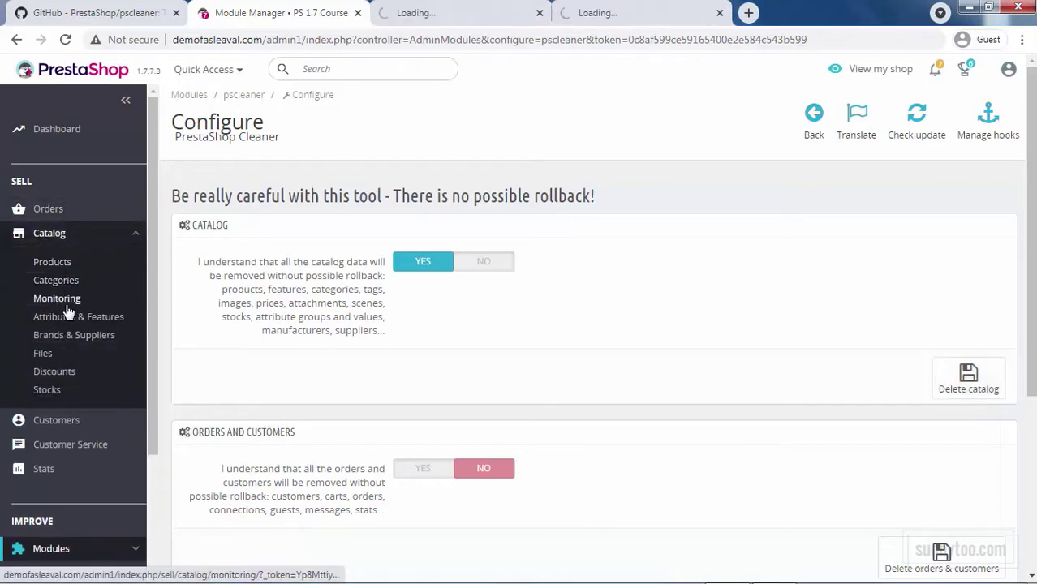
middle_click(69, 324)
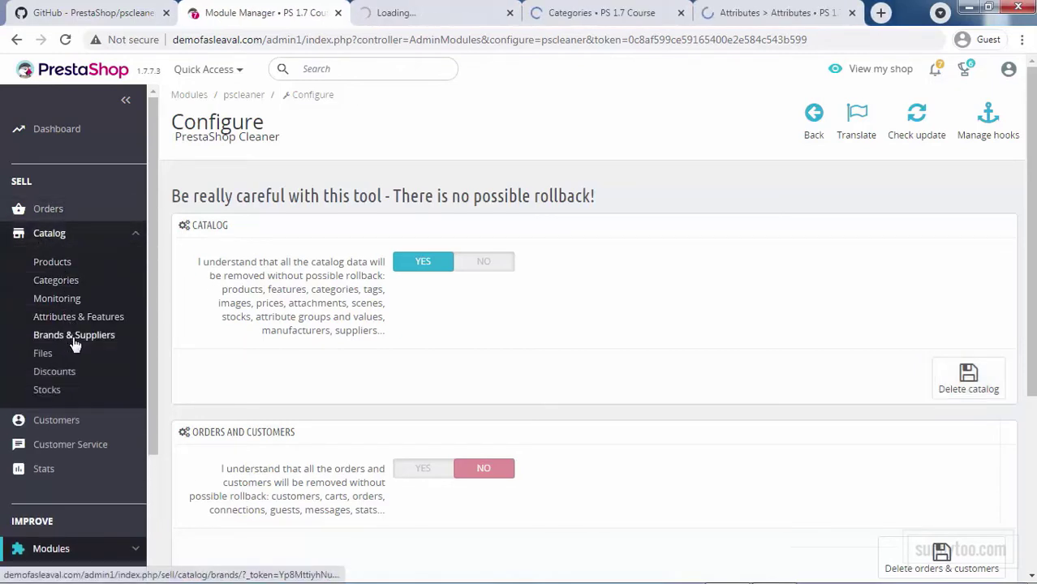
middle_click(77, 335)
Review the demo entries on the opened Products, Categories, Attributes, Features and Brands pages.
left_click(389, 13)
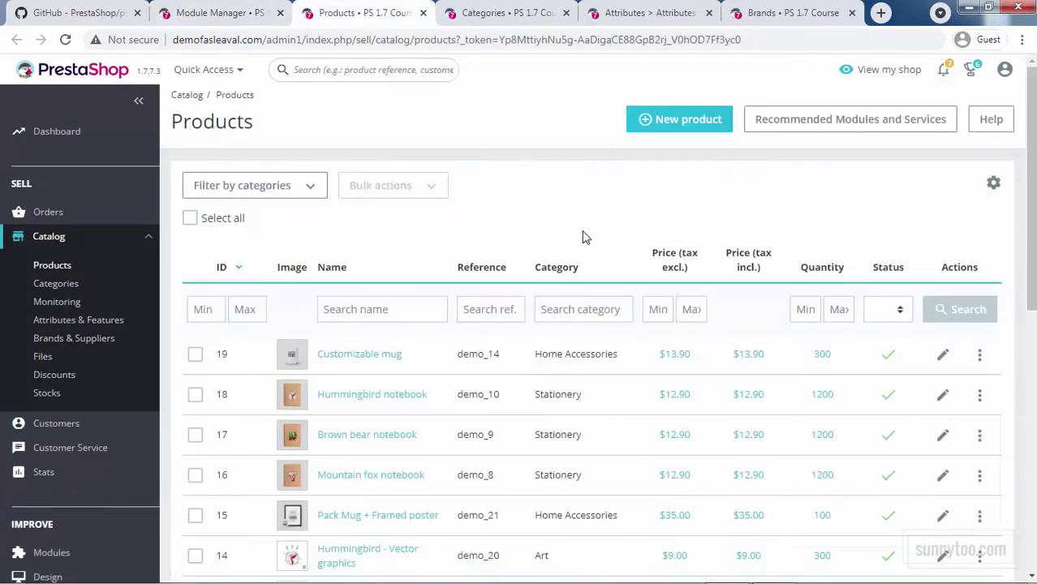
scroll(579, 363, "down", 10)
left_click(506, 13)
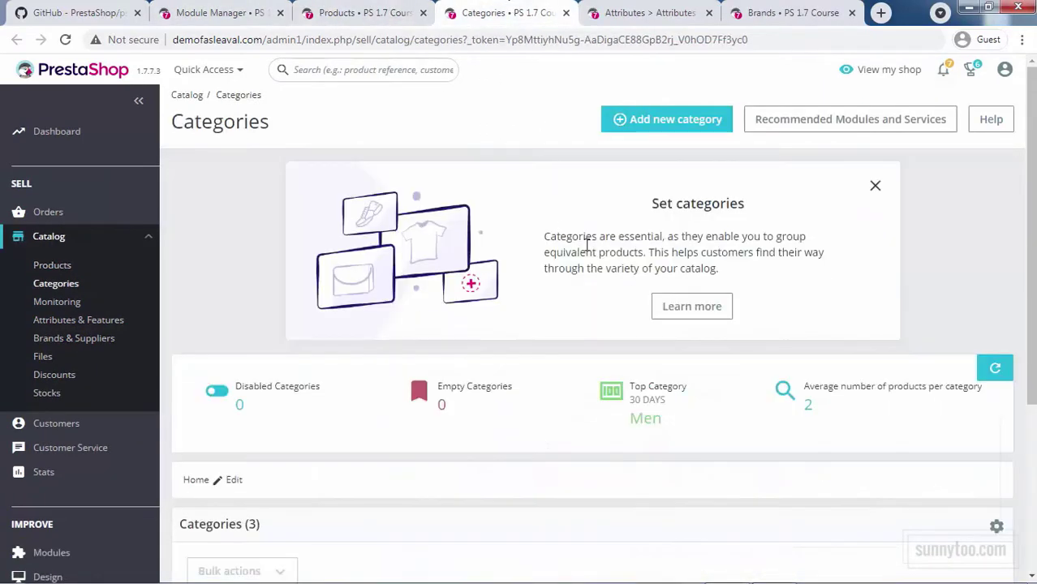
scroll(495, 442, "down", 4)
scroll(390, 480, "down", 1)
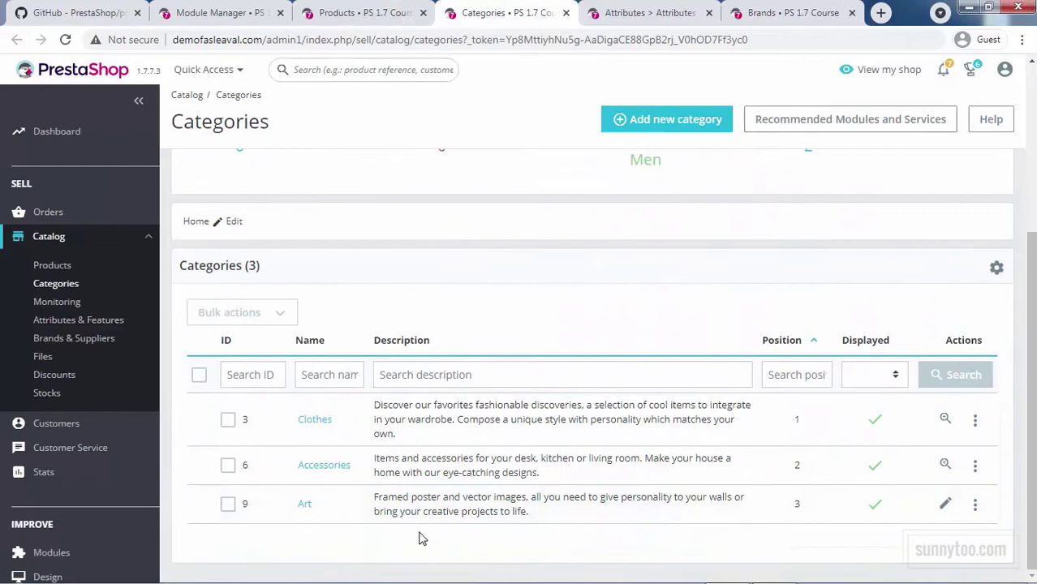
key("ctrl+Tab")
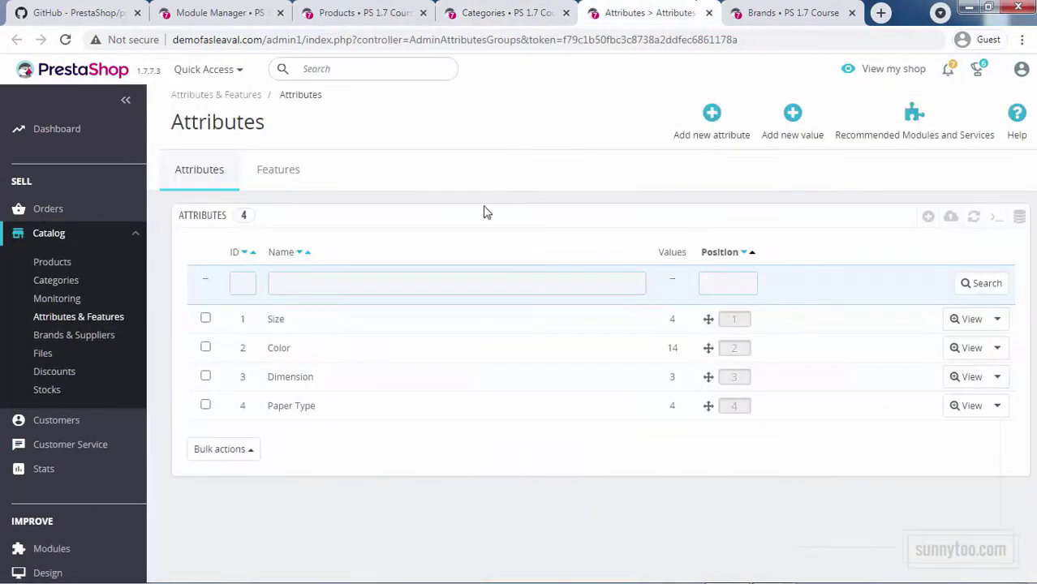
left_click(274, 180)
key("ctrl+Tab")
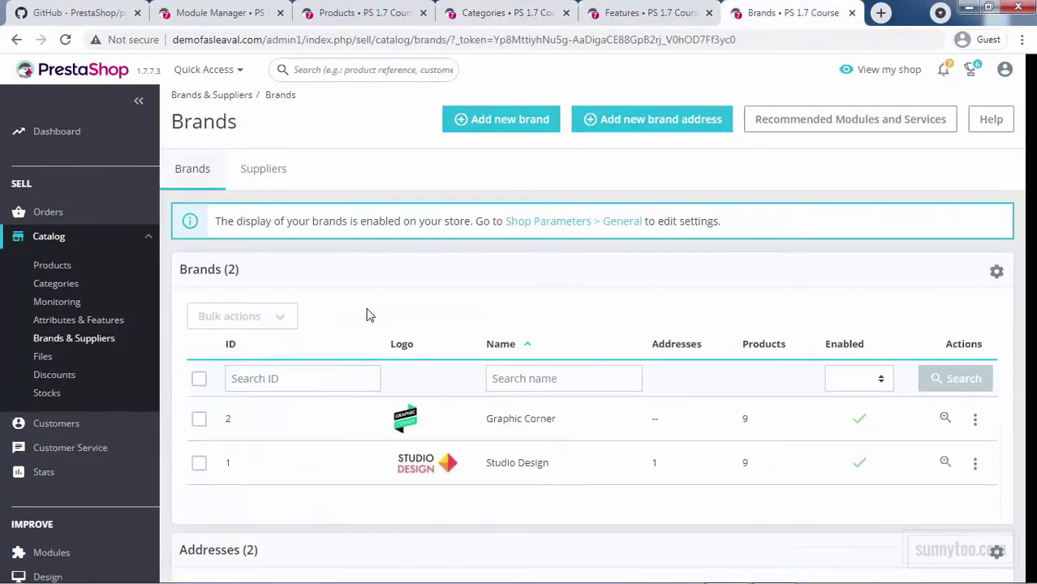
scroll(366, 313, "down", 3)
Return to the PrestaShop Cleaner configuration, delete the catalog data and confirm the removal.
left_click(202, 15)
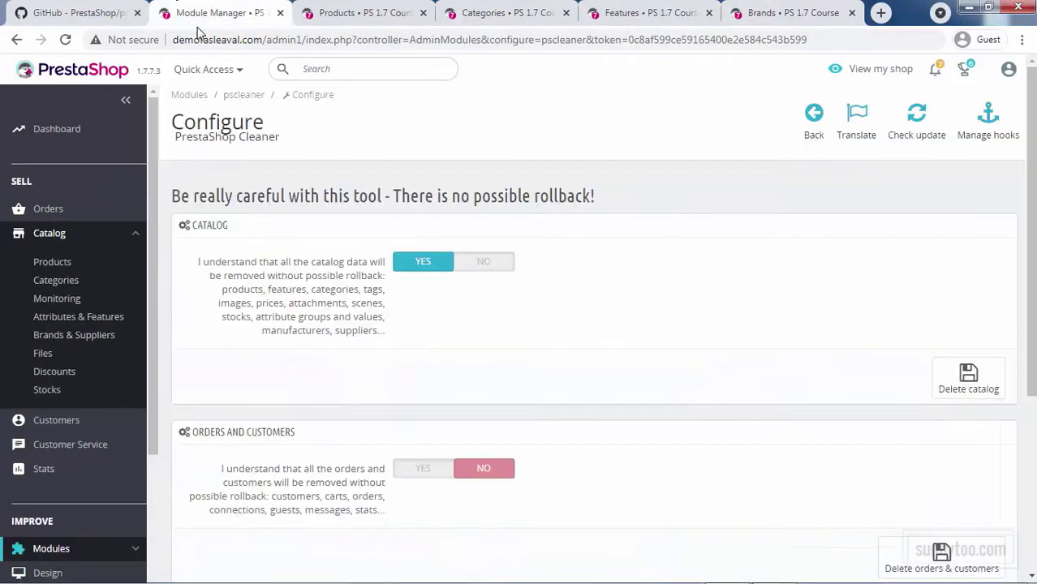
left_click(983, 387)
left_click(596, 126)
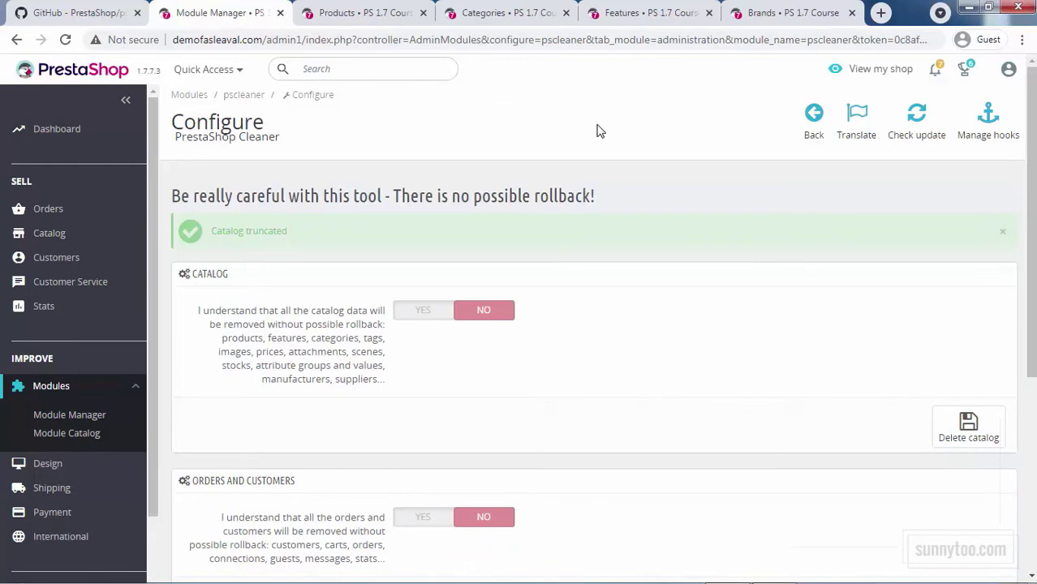
Reload the Products, Categories, Attributes & Features, and Brands pages to check that the demo catalog data is removed.
left_click(361, 13)
left_click(65, 40)
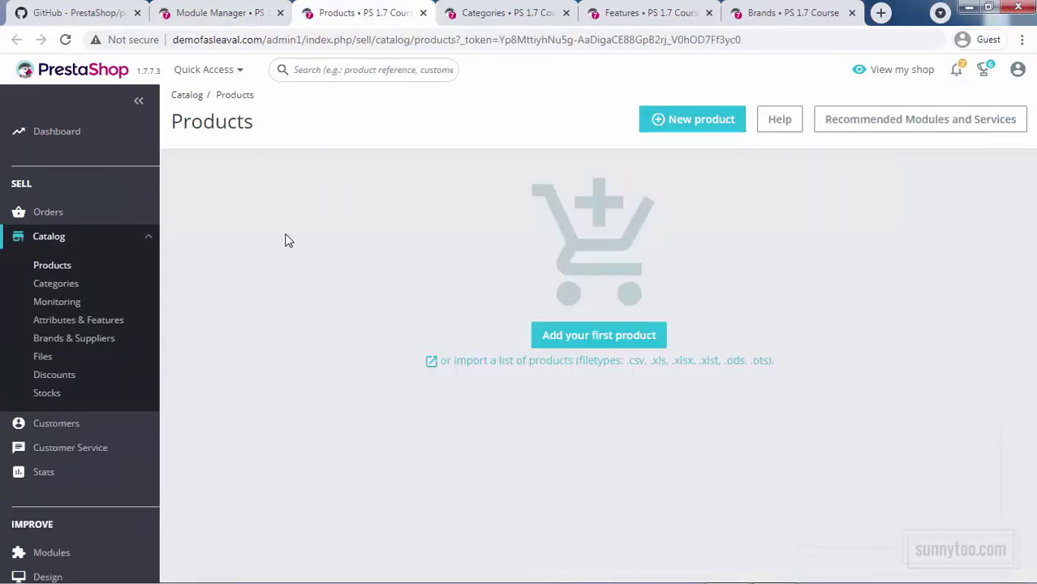
left_click(486, 13)
key("F5")
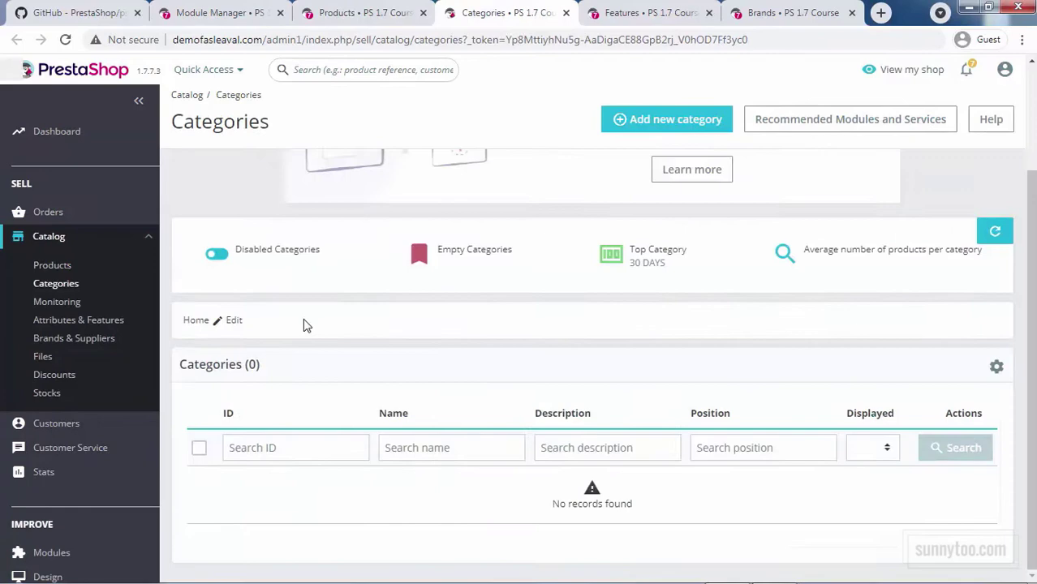
left_click(645, 13)
left_click(67, 41)
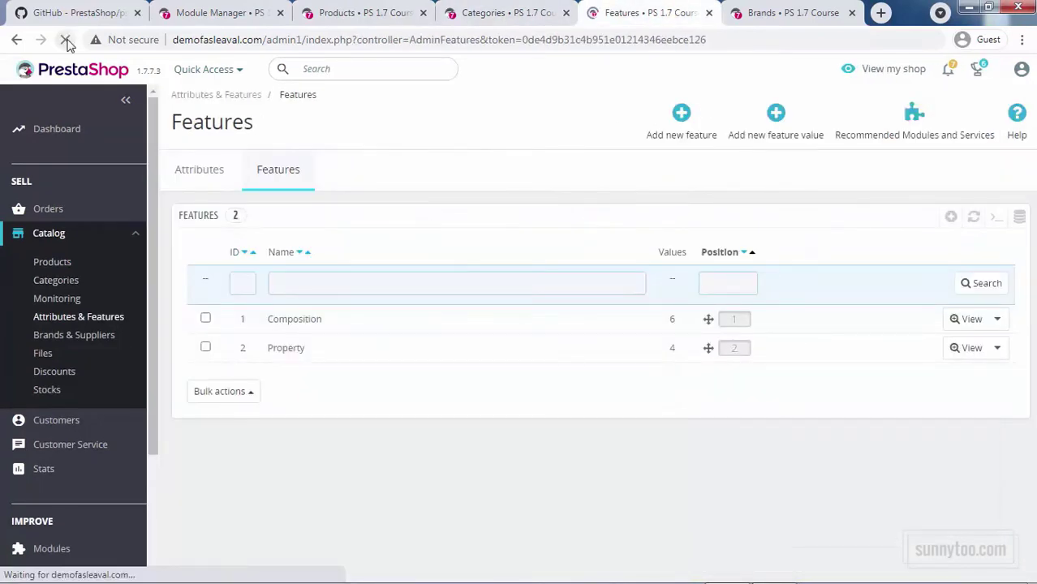
left_click(205, 172)
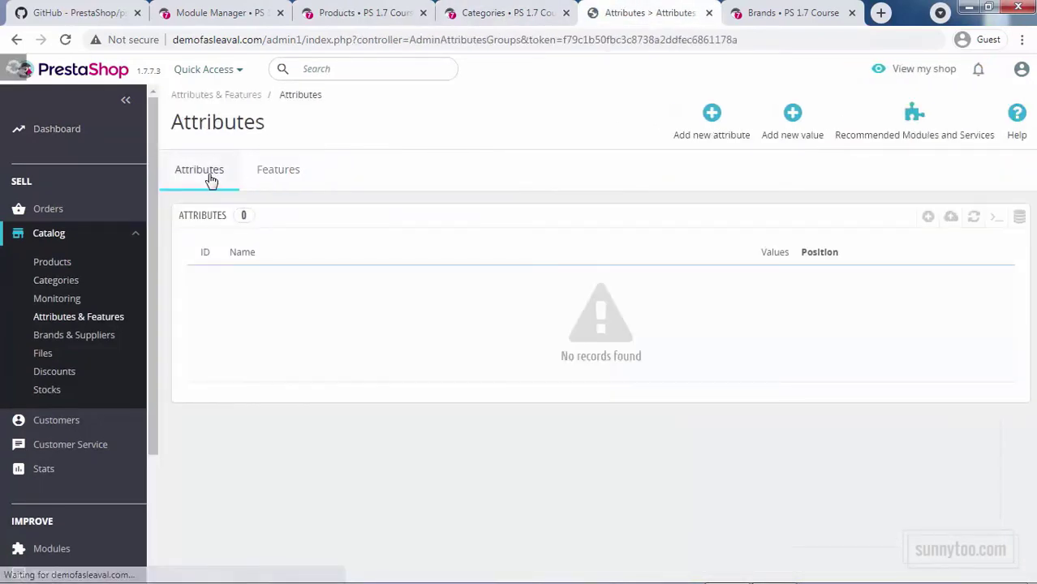
left_click(799, 13)
key("F5")
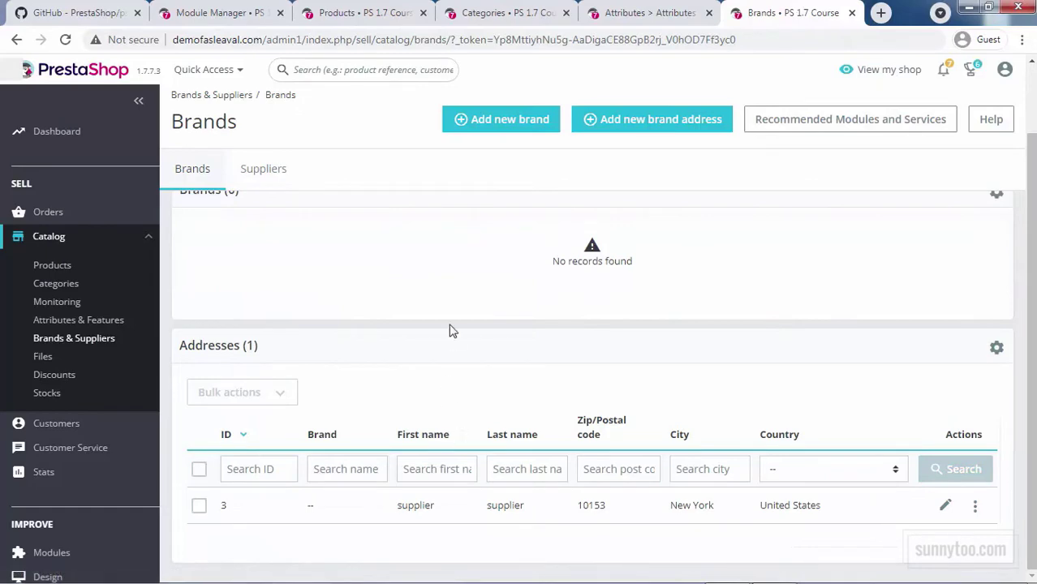
Set the orders and customers removal acknowledgement to Yes in PrestaShop Cleaner and delete all orders and customers.
key("ctrl+2")
scroll(520, 381, "down", 3)
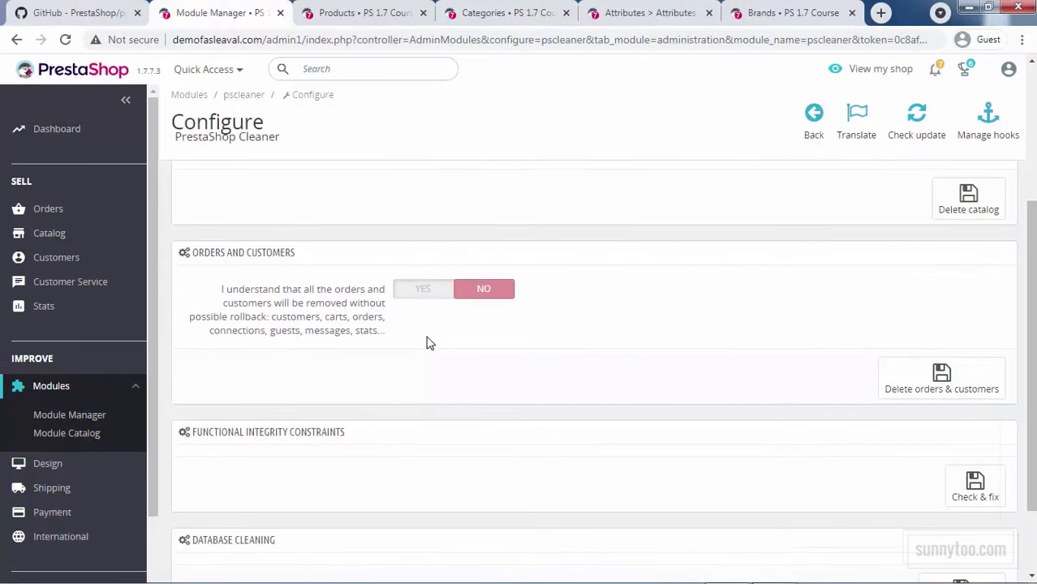
left_click(422, 288)
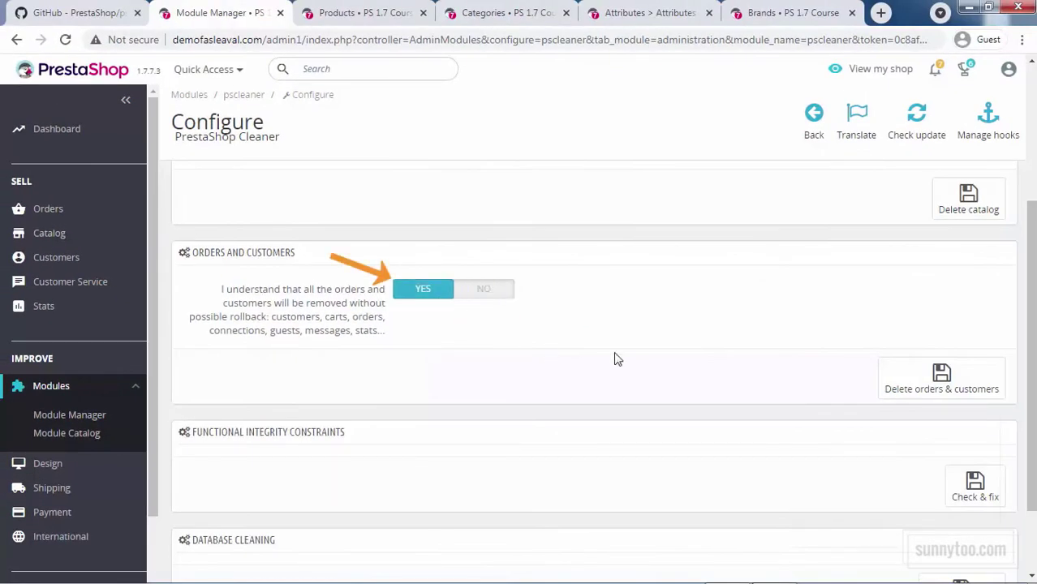
left_click(941, 382)
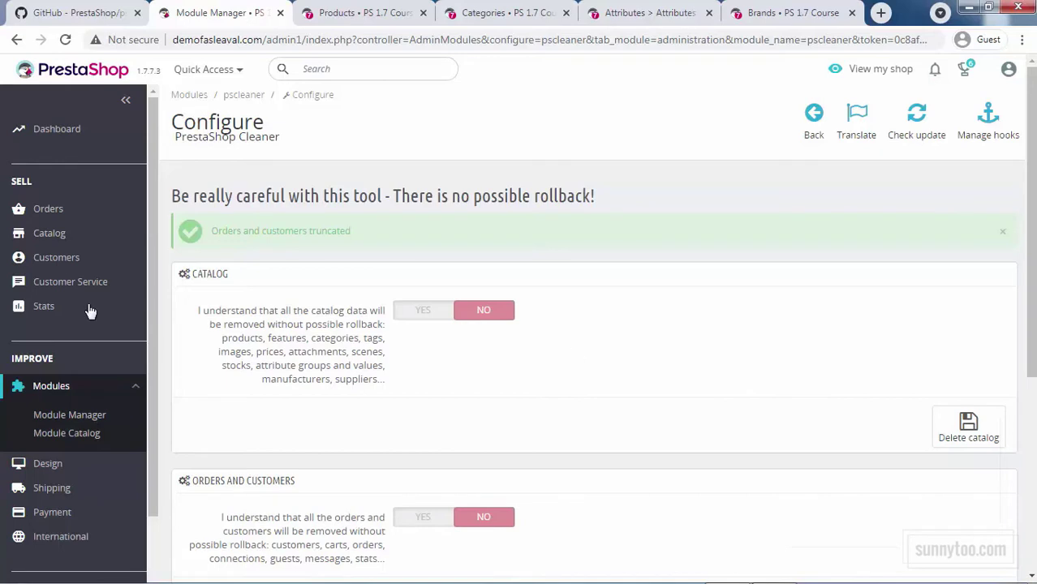
Open the Orders and Customers lists in separate browser tabs and check them for remaining records.
mouse_move(54, 213)
left_click(52, 240, "ctrl")
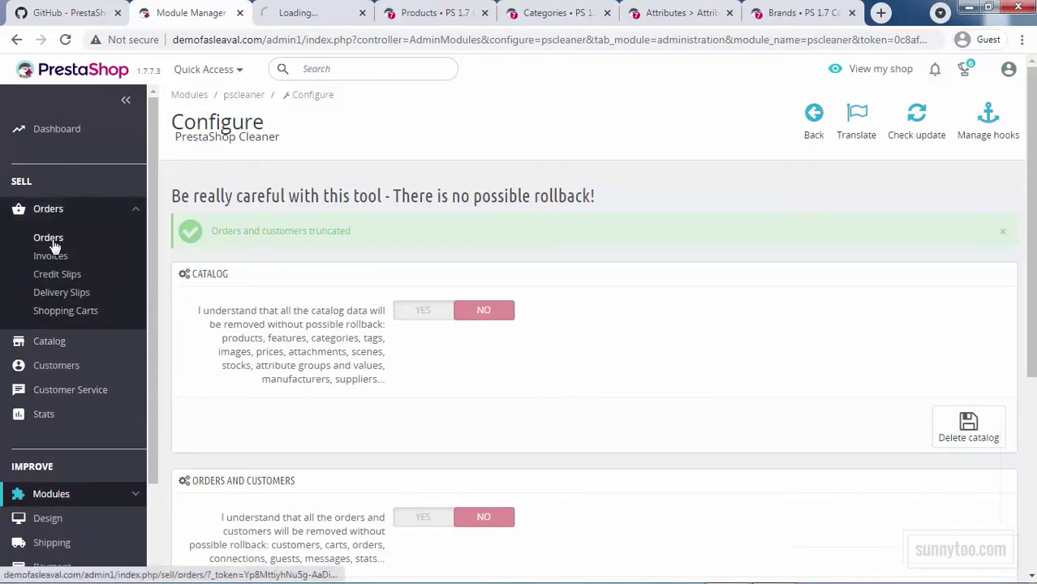
left_click(65, 288, "ctrl")
left_click(253, 10)
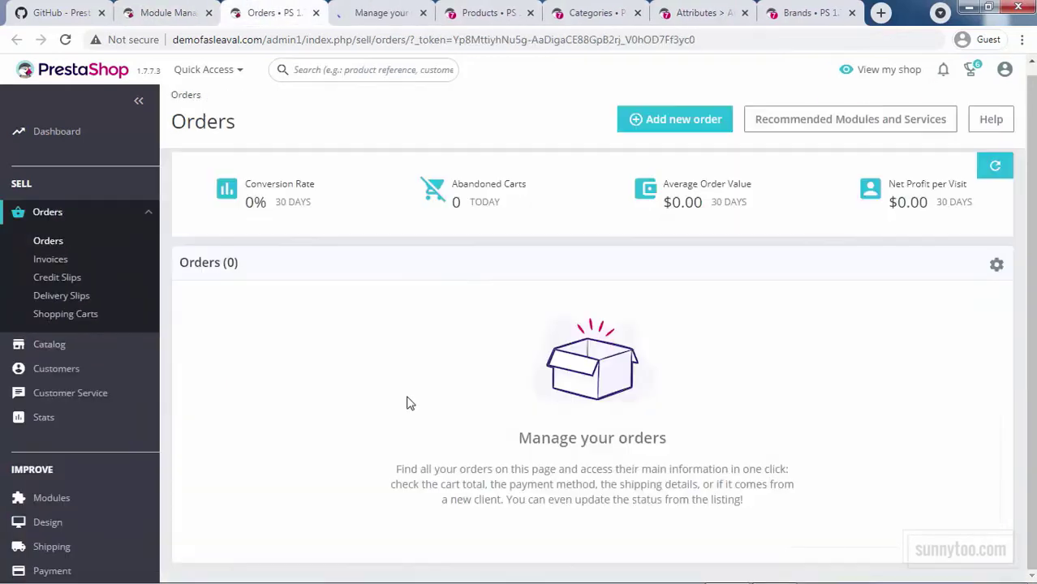
left_click(381, 13)
scroll(508, 357, "down", 3)
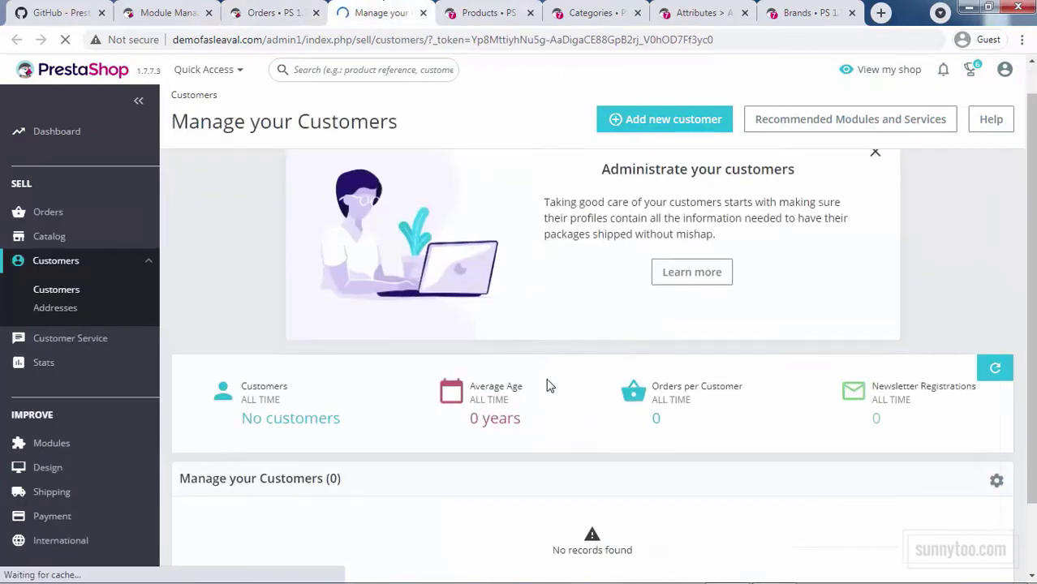
Close the Orders, Customers, Products, Categories, Attributes and Brands tabs, keeping the PrestaShop Cleaner configuration open.
left_click(316, 13)
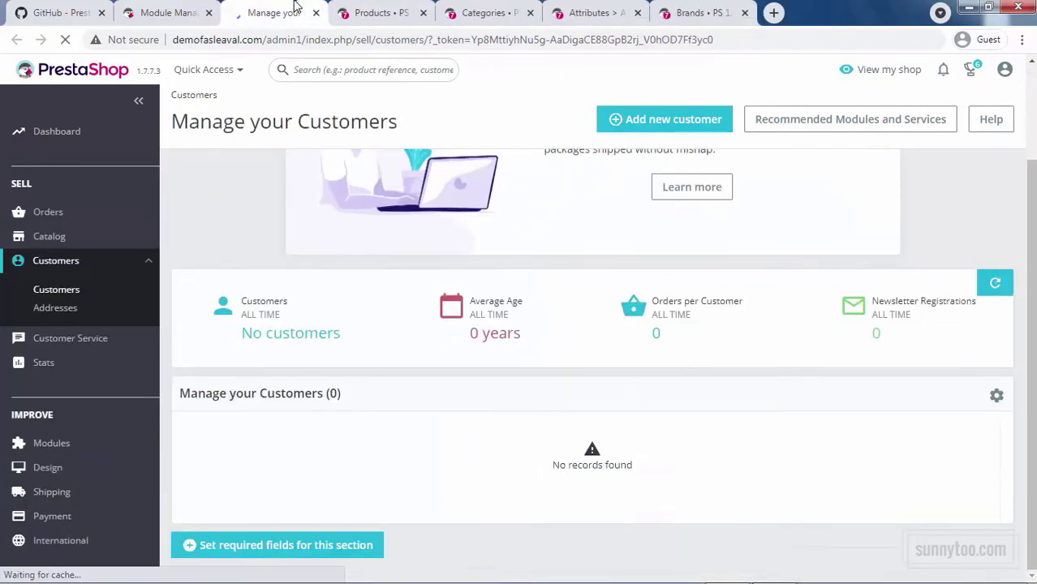
left_click(316, 13)
left_click(316, 13)
left_click(316, 13)
left_click(293, 13)
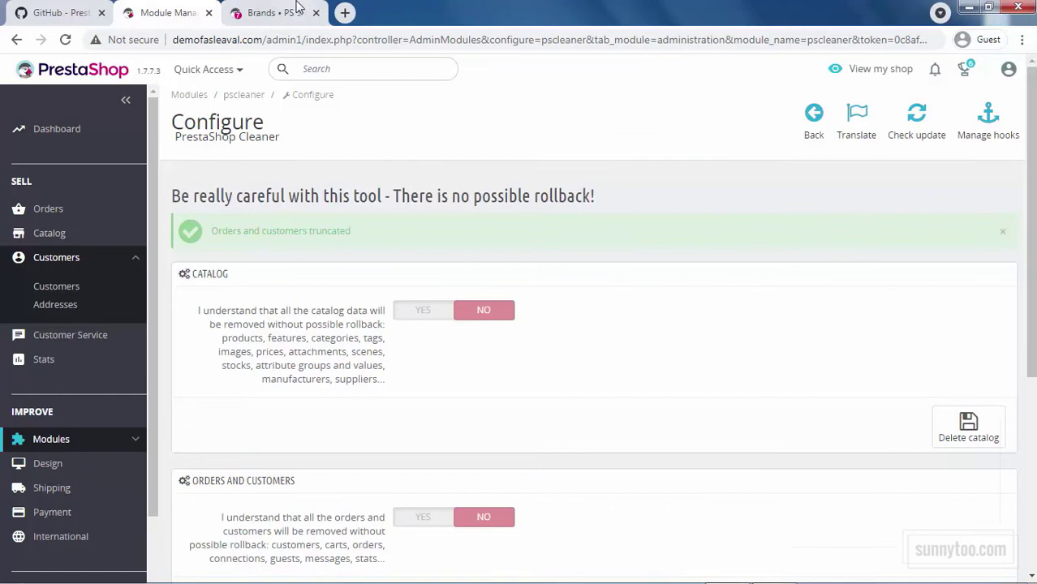
left_click(294, 12)
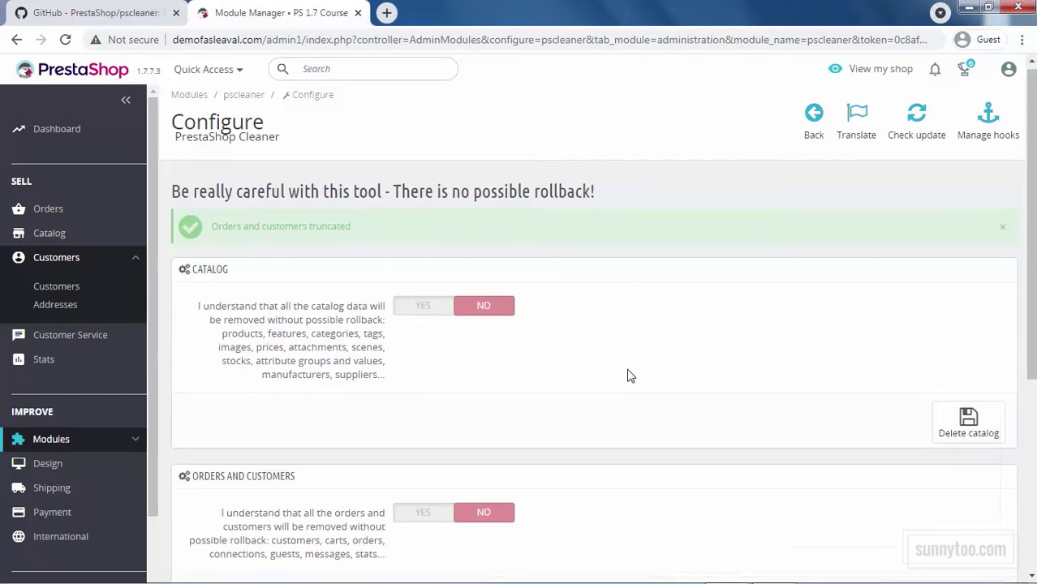
Run Check & fix for the functional integrity constraints and run the database cleaning in PrestaShop Cleaner.
scroll(627, 373, "down", 5)
left_click(974, 387)
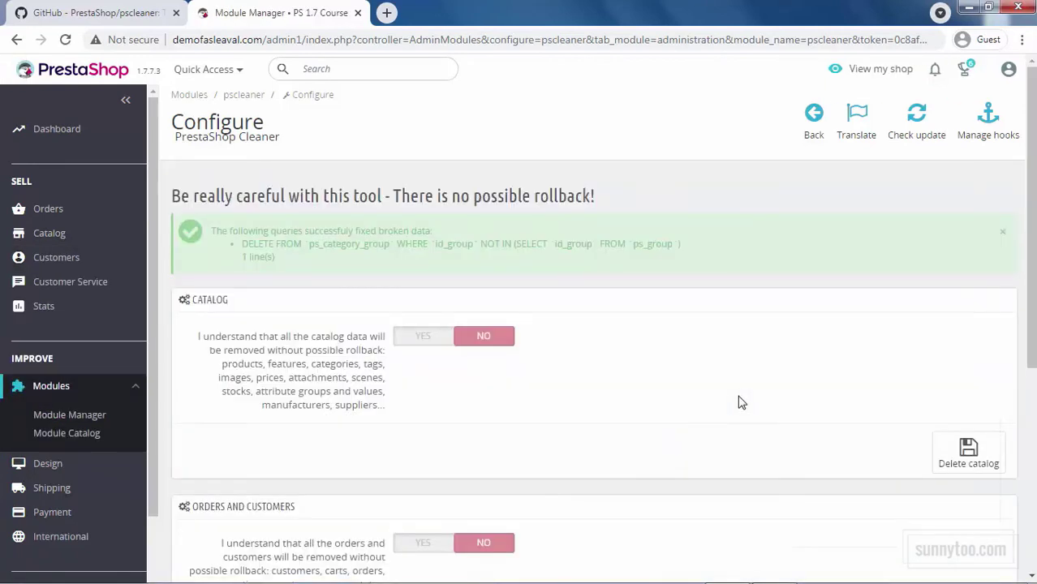
scroll(762, 414, "down", 5)
left_click(941, 498)
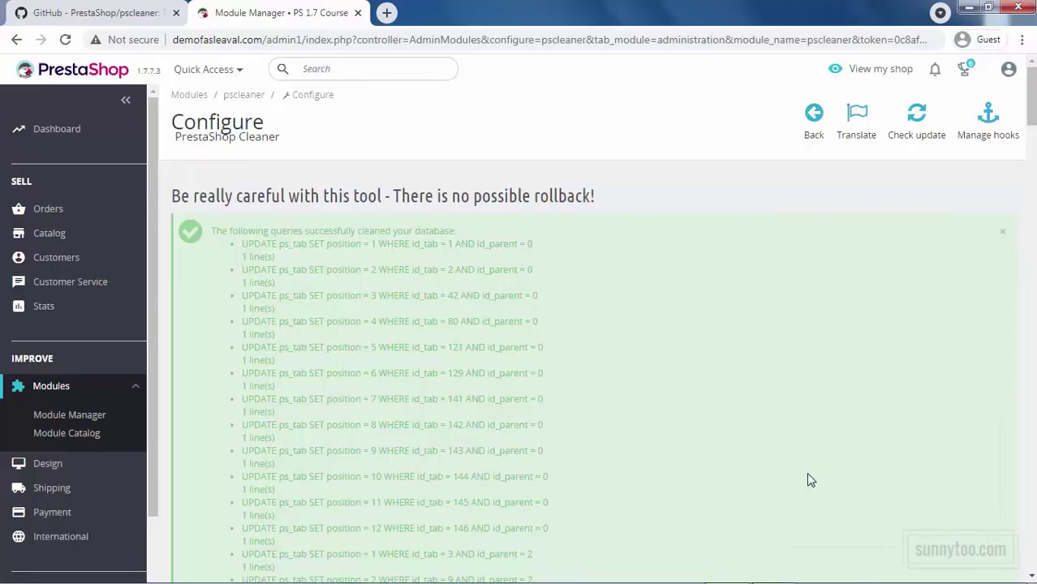
Open the shipping carriers list, select all carriers and delete them, confirming the deletion.
mouse_move(52, 487)
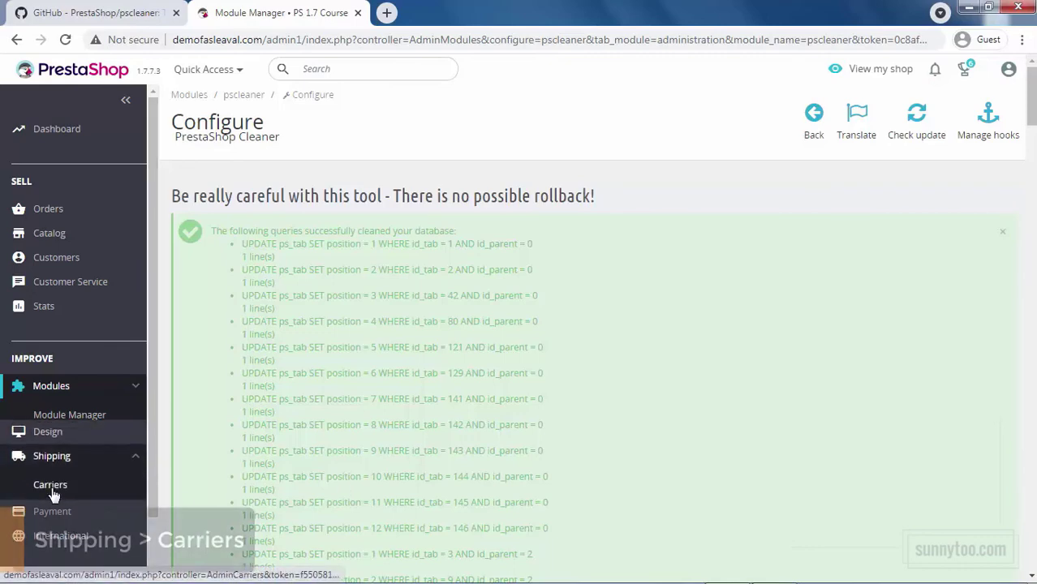
left_click(52, 464)
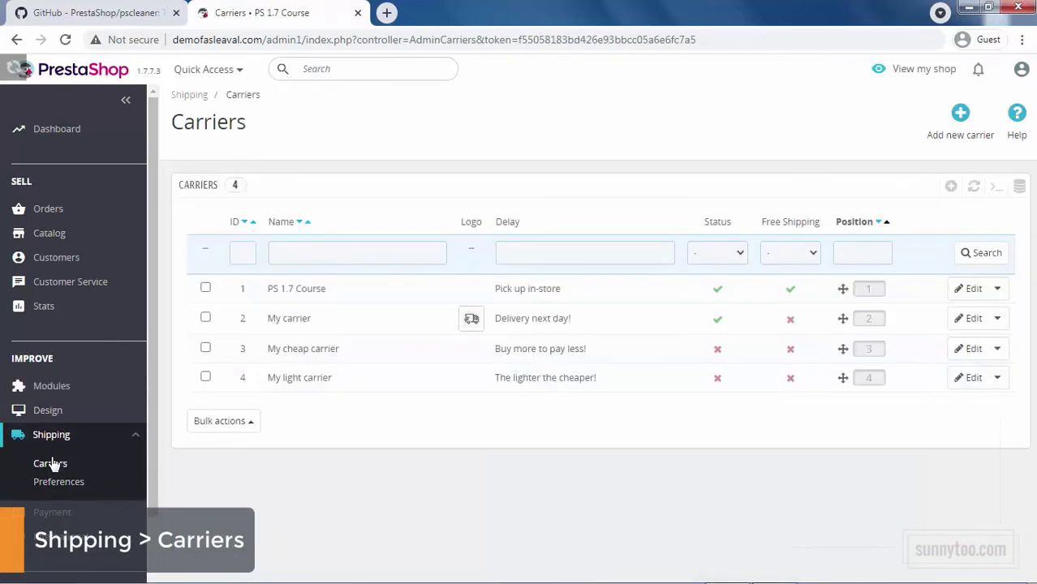
left_click(225, 420)
left_click(361, 268)
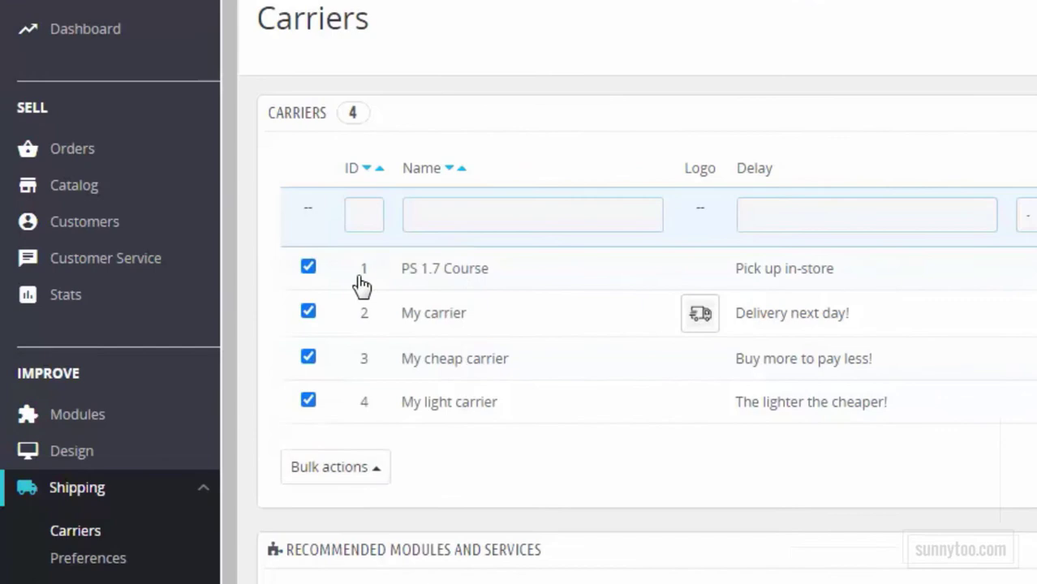
left_click(344, 469)
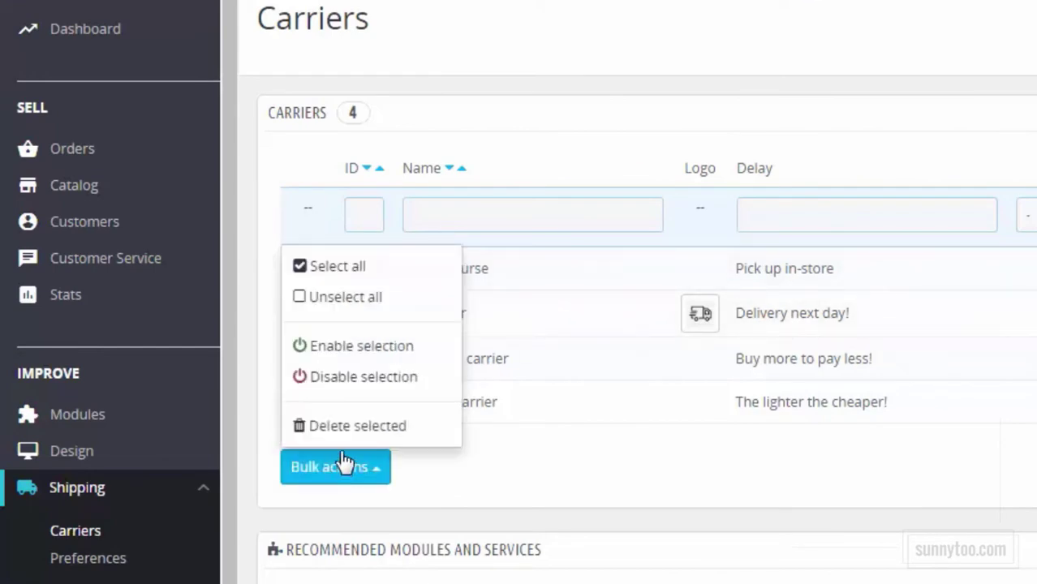
left_click(342, 438)
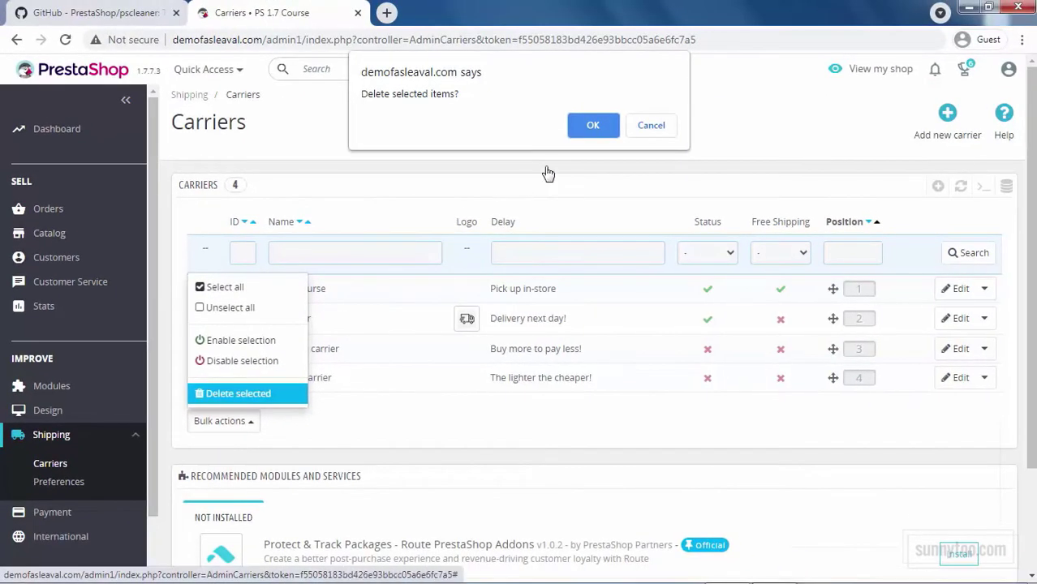
left_click(616, 116)
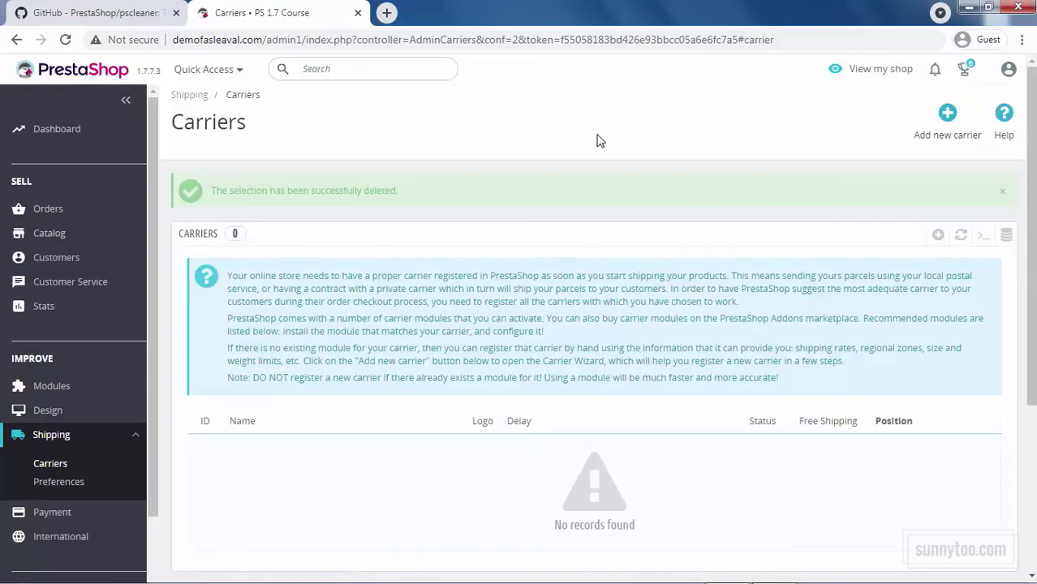
Open the Stores list in the shop's contact settings and open the Dade County store for editing.
scroll(73, 365, "down", 2)
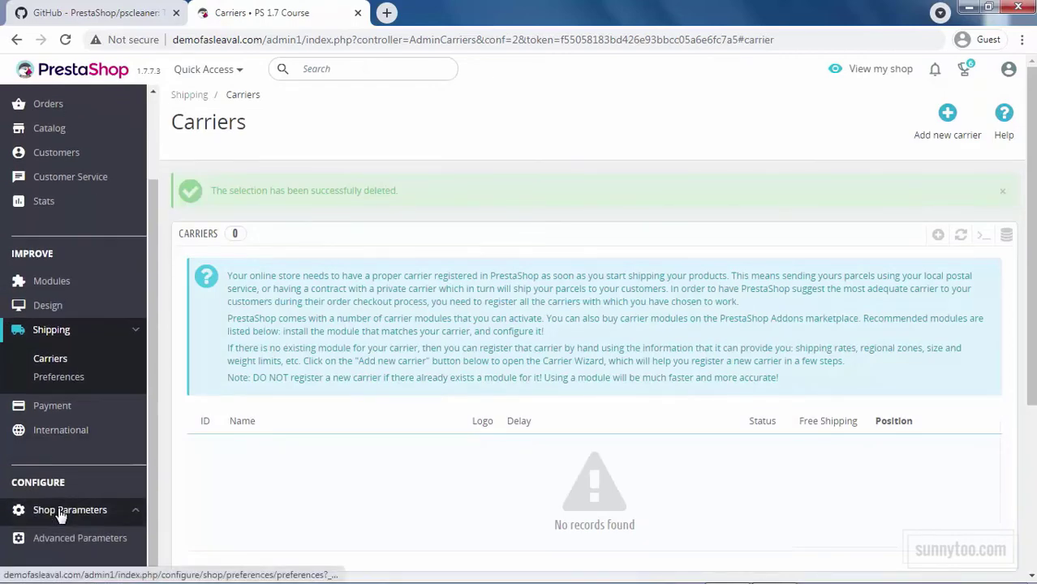
mouse_move(58, 474)
scroll(59, 474, "down", 2)
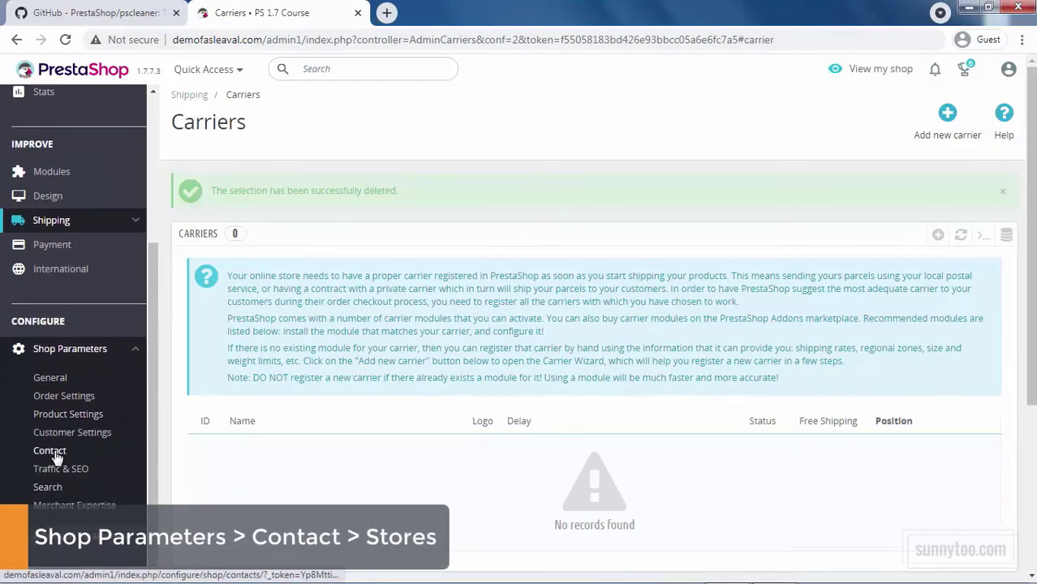
left_click(56, 456)
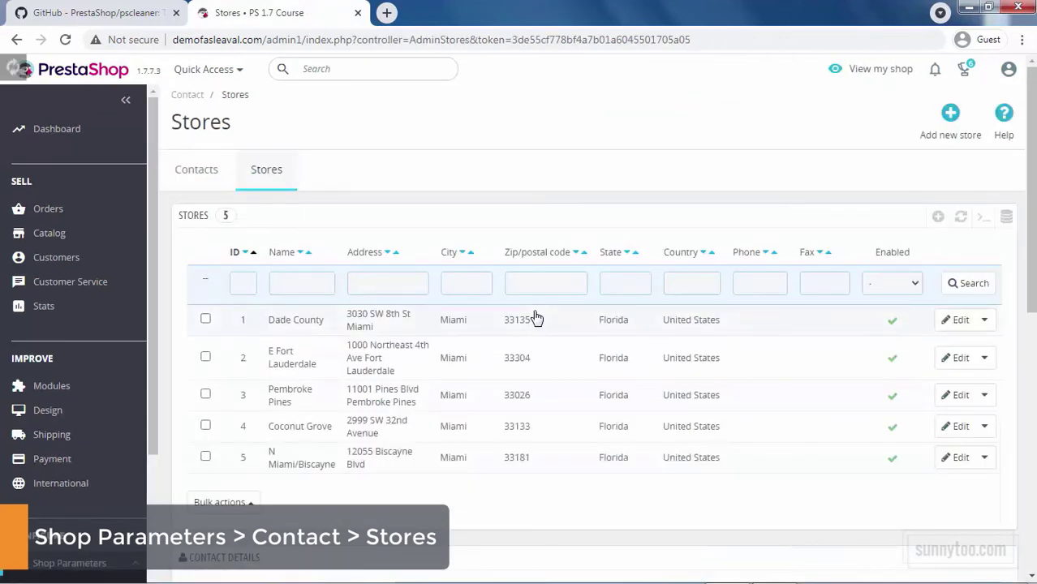
left_click(535, 321)
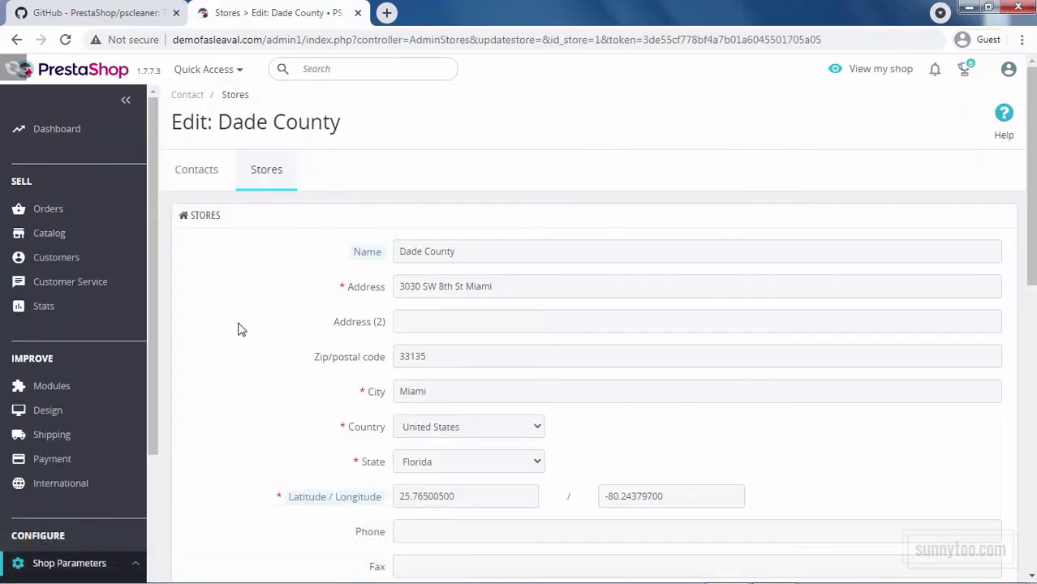
Review the Dade County store's address, contact details and opening hours, and return to the Stores list without saving.
scroll(242, 373, "down", 2)
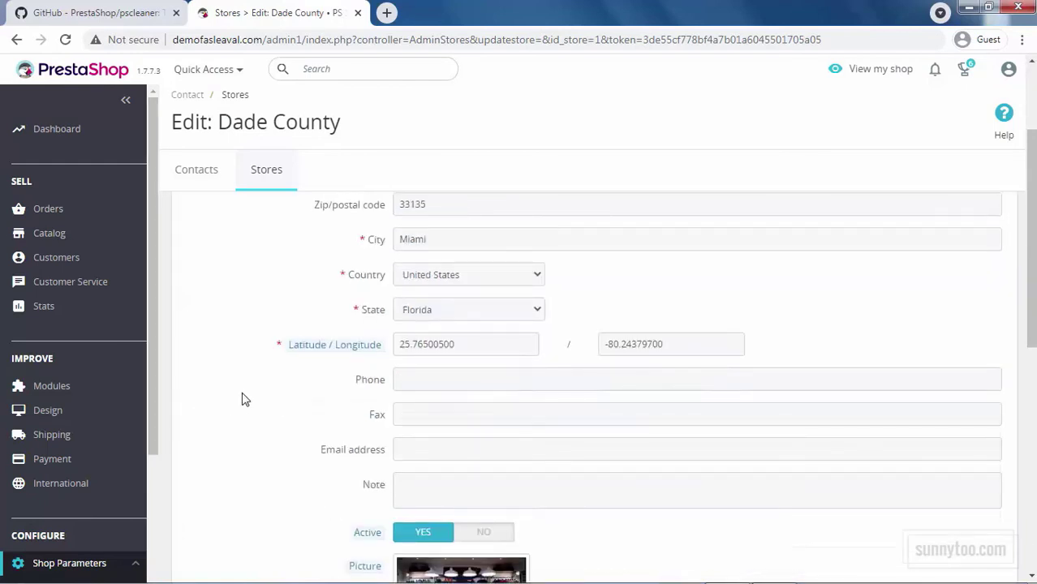
scroll(243, 390, "down", 3)
scroll(254, 344, "down", 4)
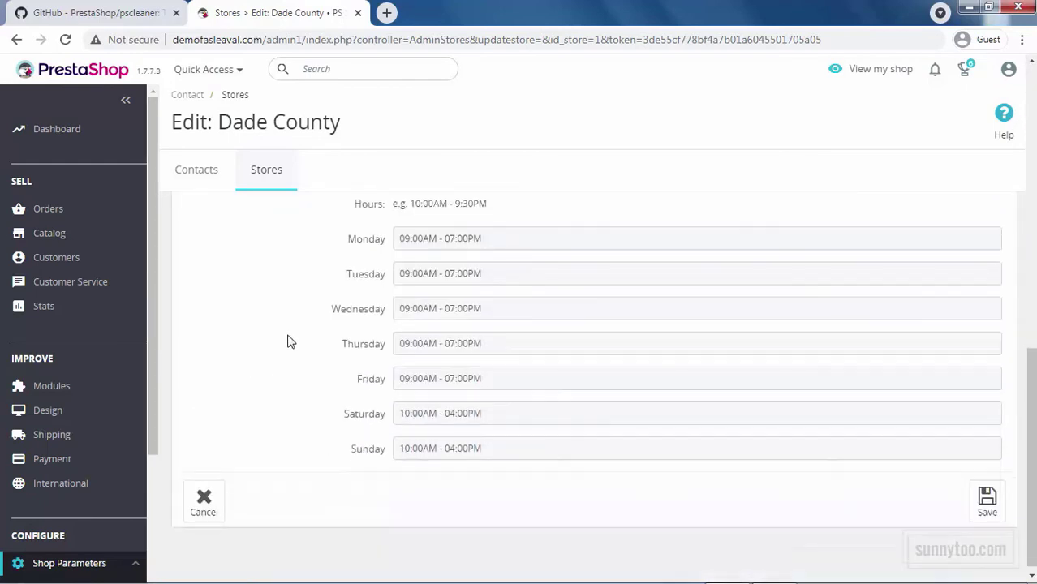
scroll(284, 476, "up", 9)
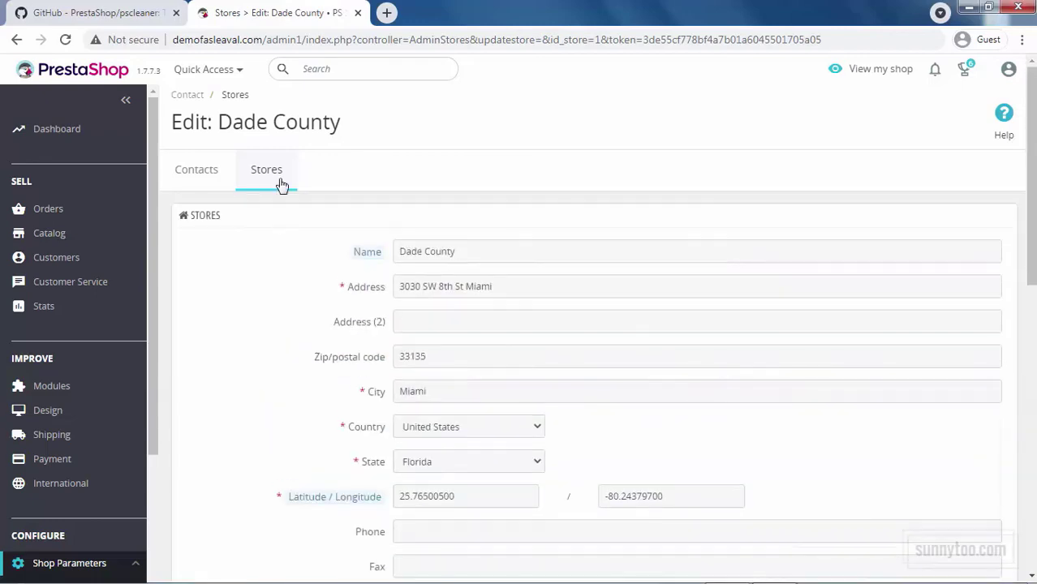
left_click(274, 171)
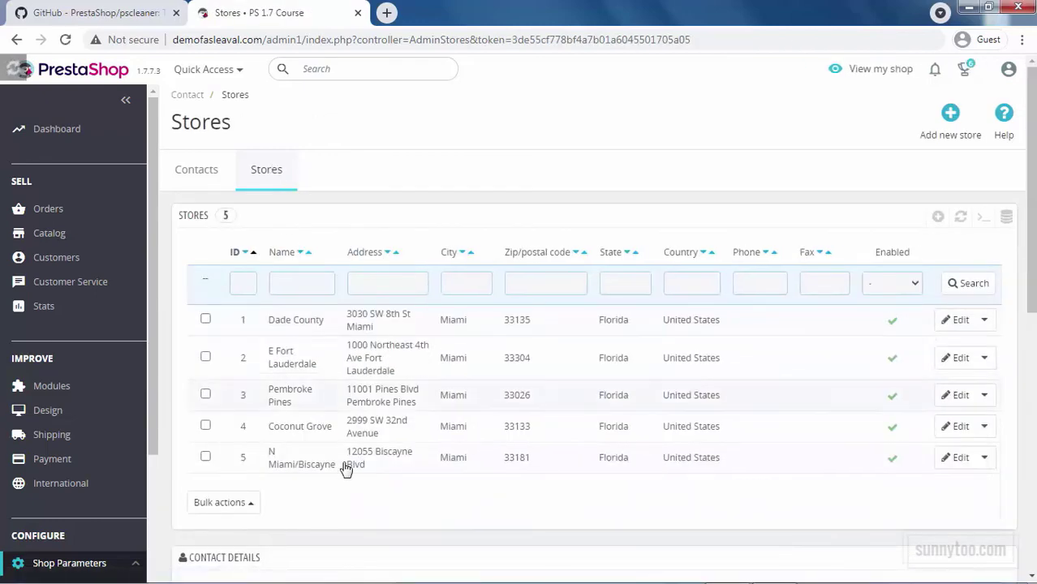
Select all stores in the Stores list and delete them in bulk, confirming the deletion.
left_click(250, 507)
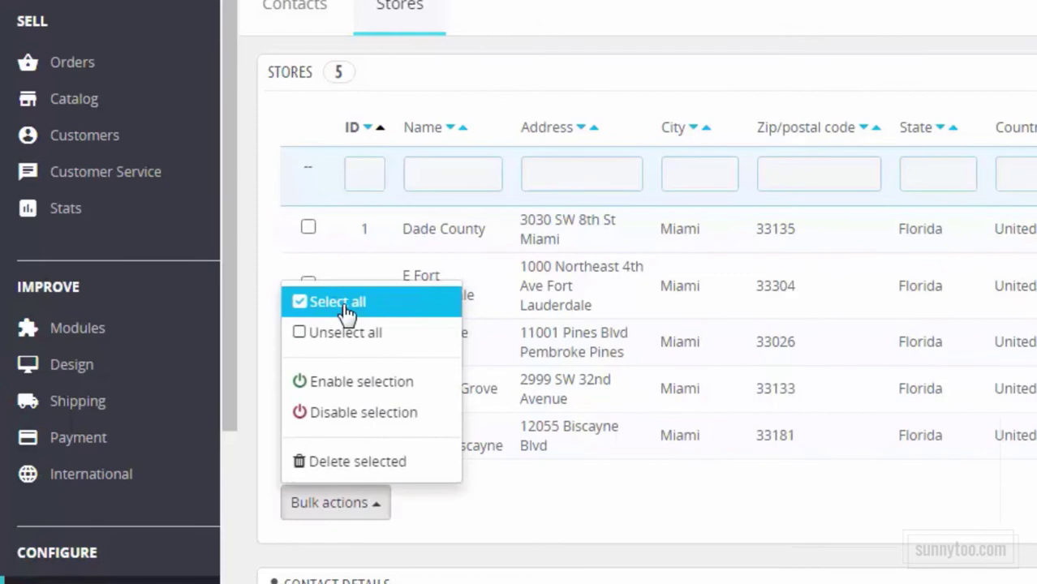
left_click(221, 363)
left_click(337, 502)
left_click(343, 459)
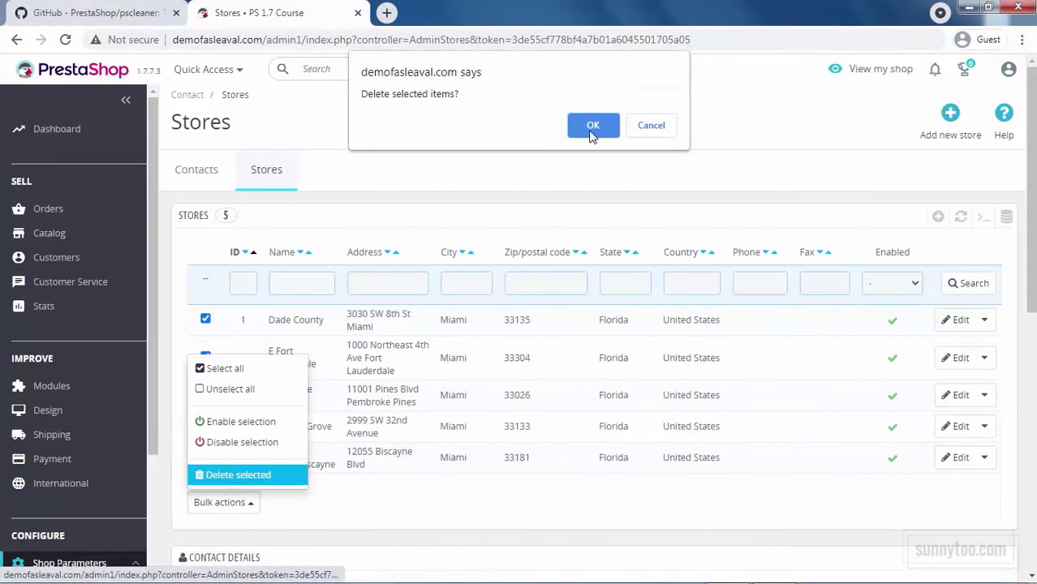
left_click(591, 128)
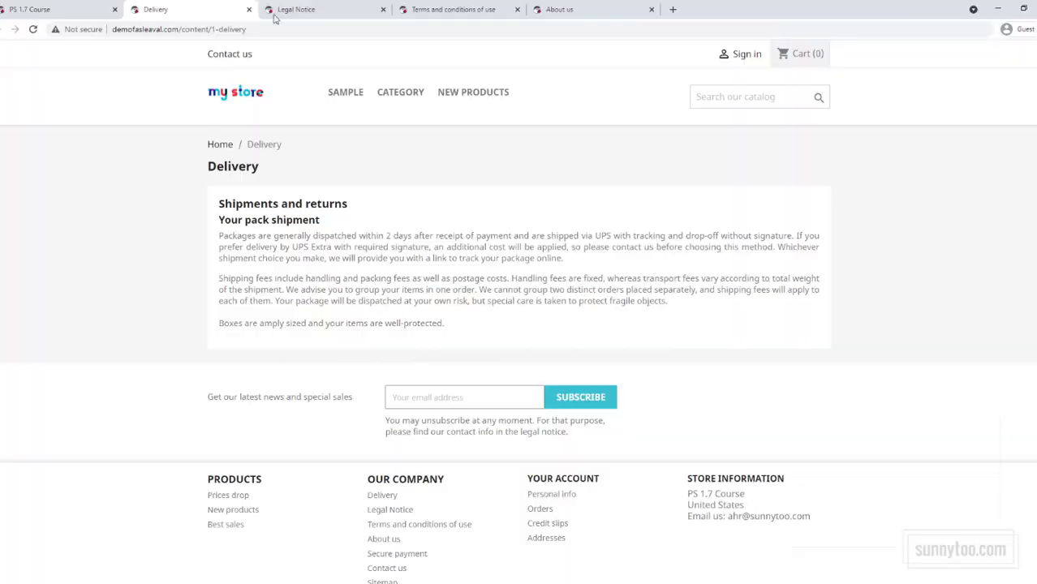
Examine the storefront's Legal Notice, Terms and conditions of use and About us pages, and the home page's slider, banner and custom text block.
key("ctrl+Tab")
key("ctrl+Tab")
key("ctrl+Tab")
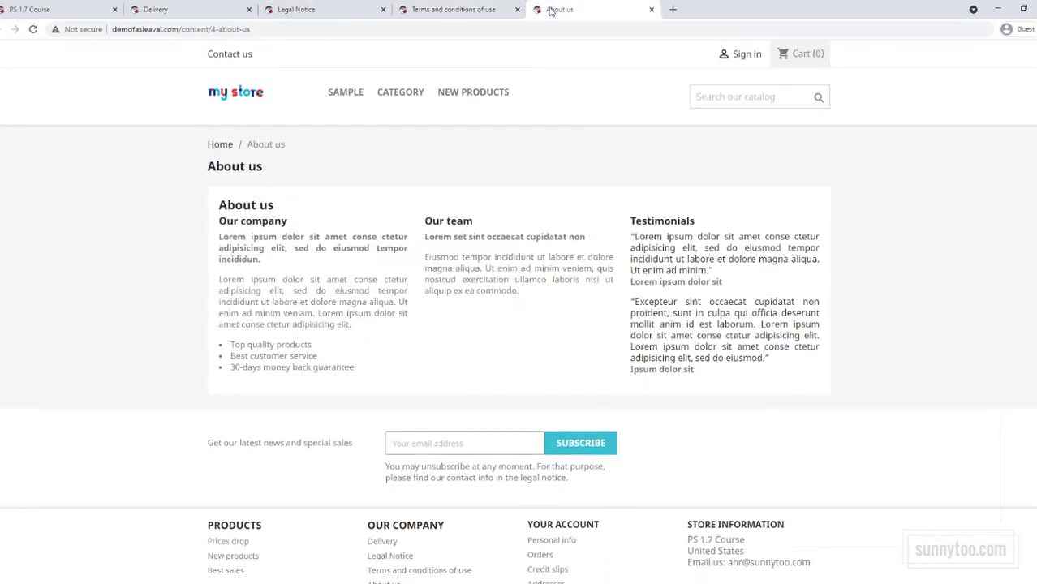
key("ctrl+Tab")
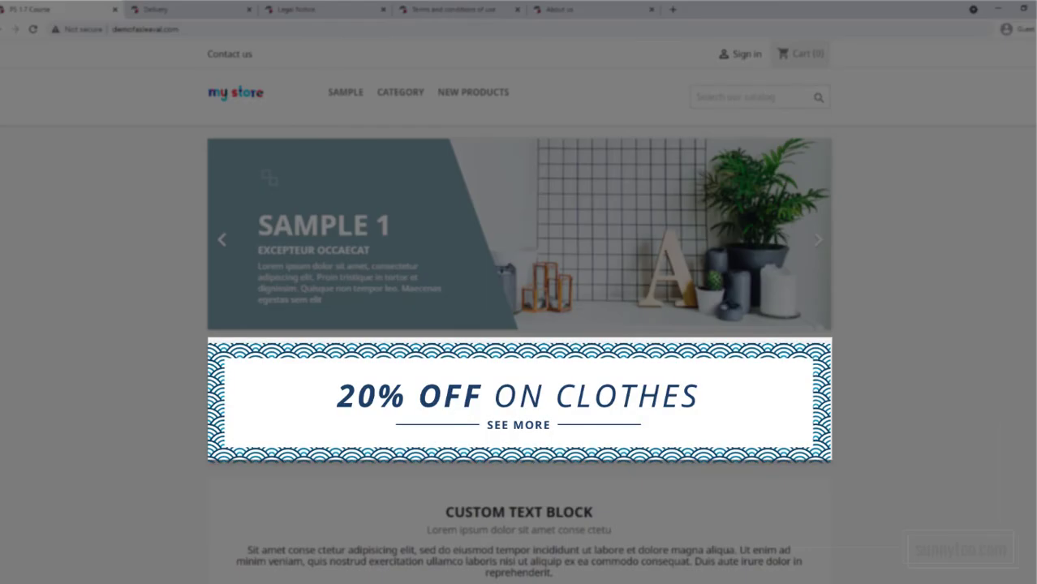
scroll(518, 312, "down", 3)
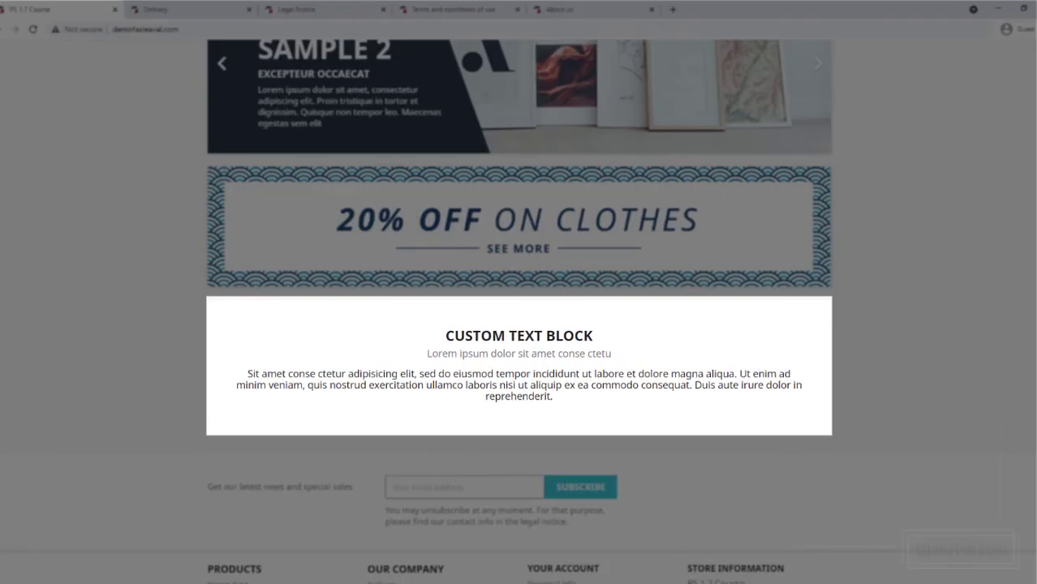
scroll(519, 312, "up", 3)
scroll(518, 312, "down", 5)
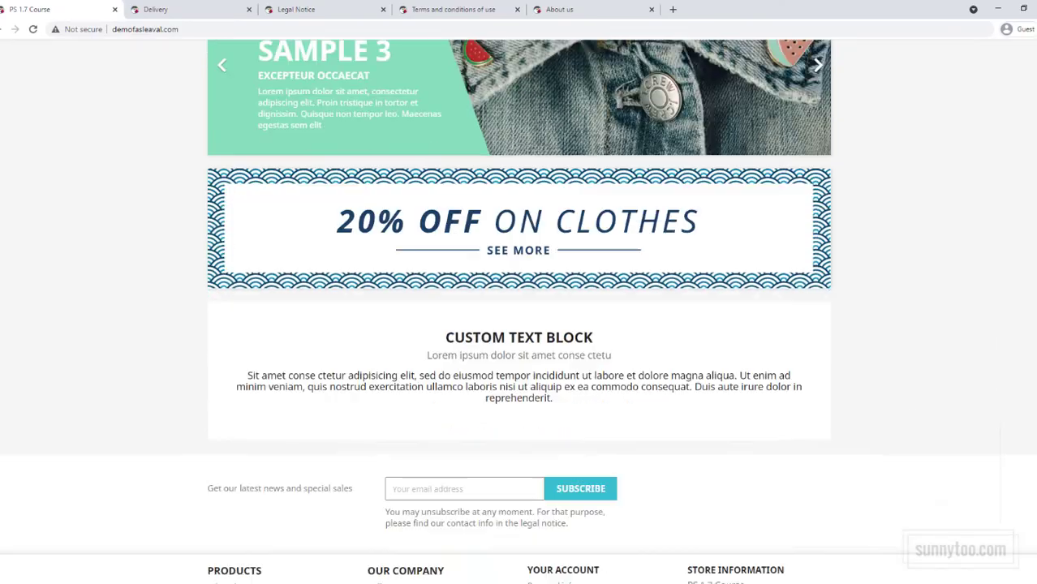